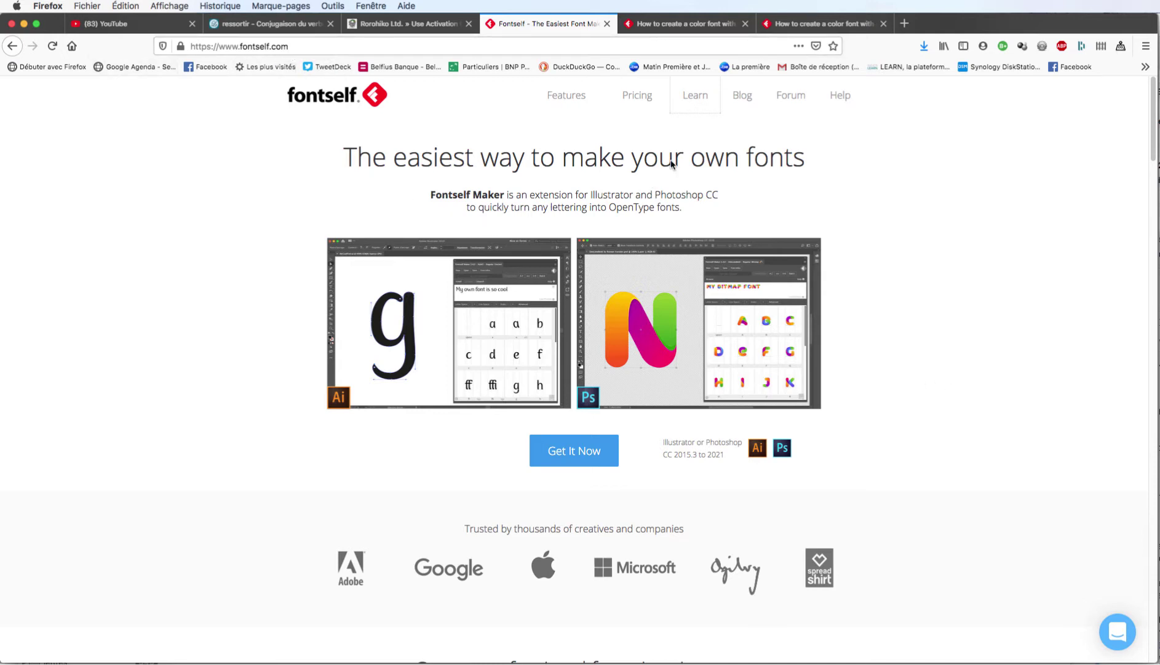
# View Part 1 and Part 2 of the Fontself article on creating a color font with Illustrator.
pyautogui.click(686, 26)
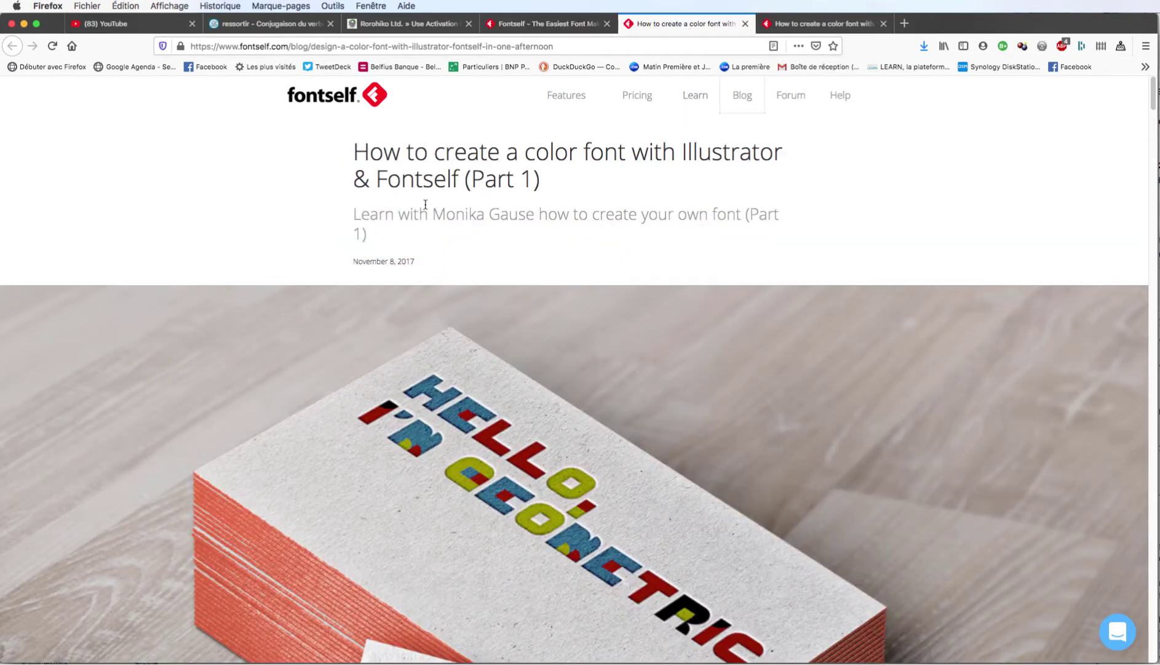
pyautogui.click(828, 26)
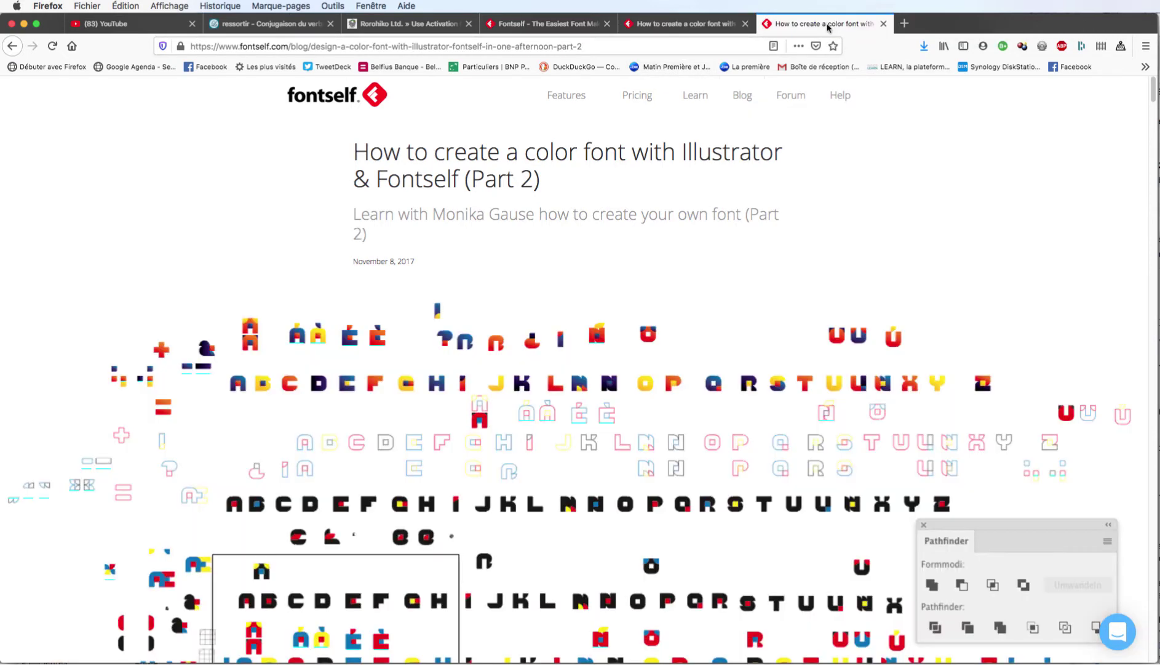
pyautogui.click(655, 25)
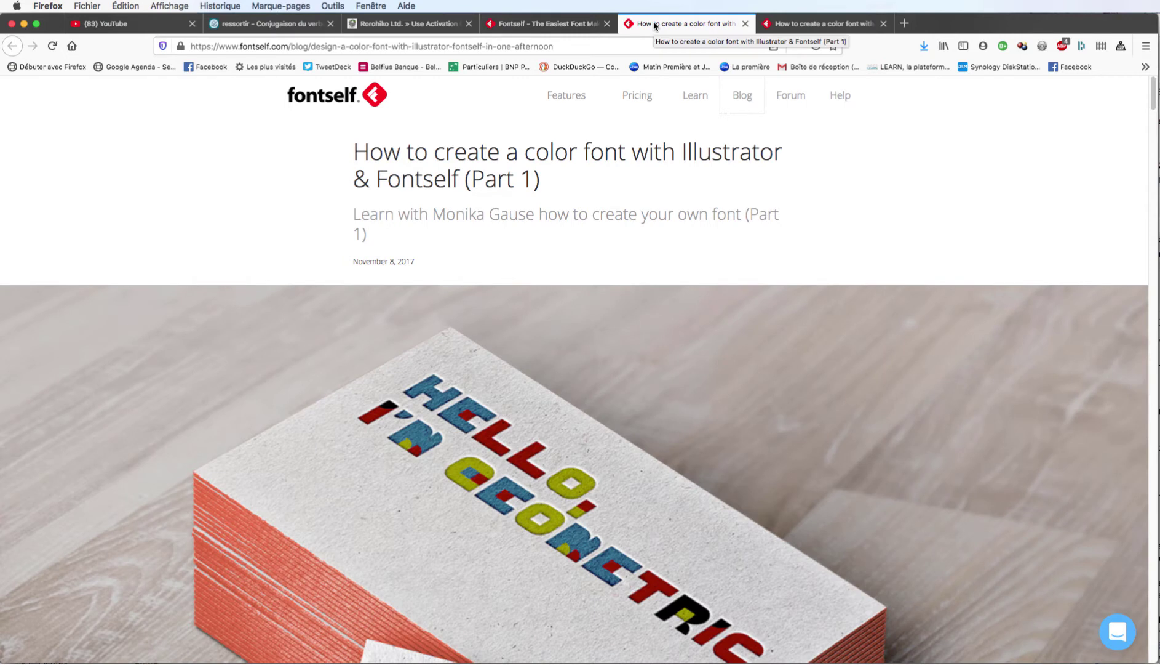
# Switch to Illustrator and display the digits 5, 6 and 7 in outline mode.
pyautogui.press('super+Tab')
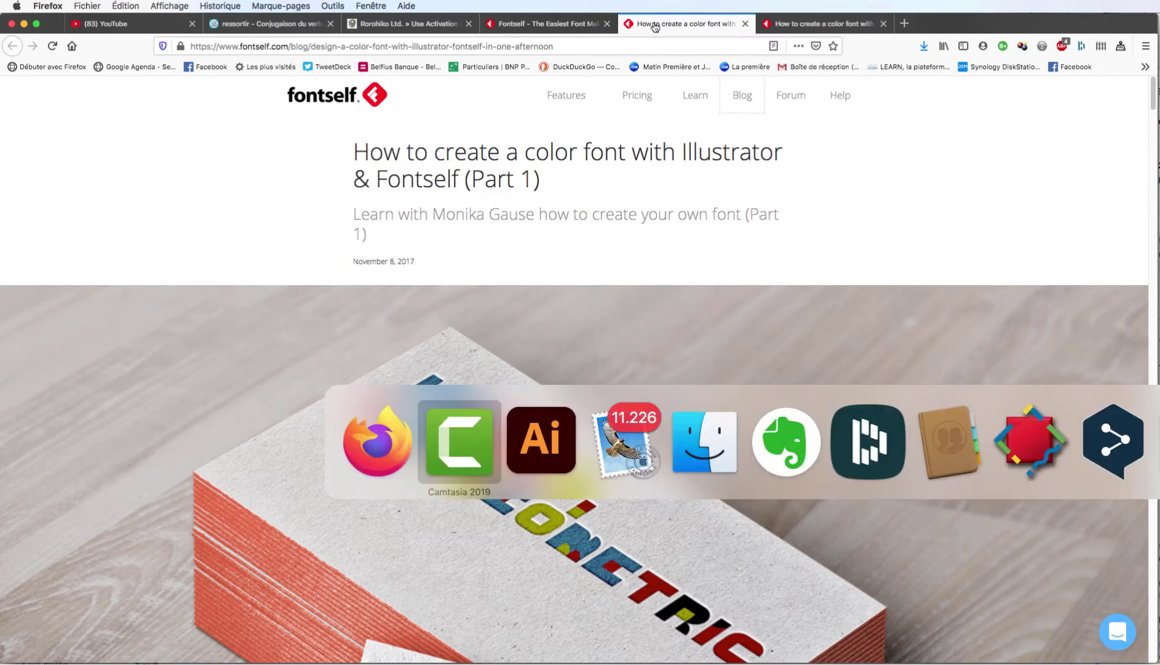
pyautogui.press('super+Tab')
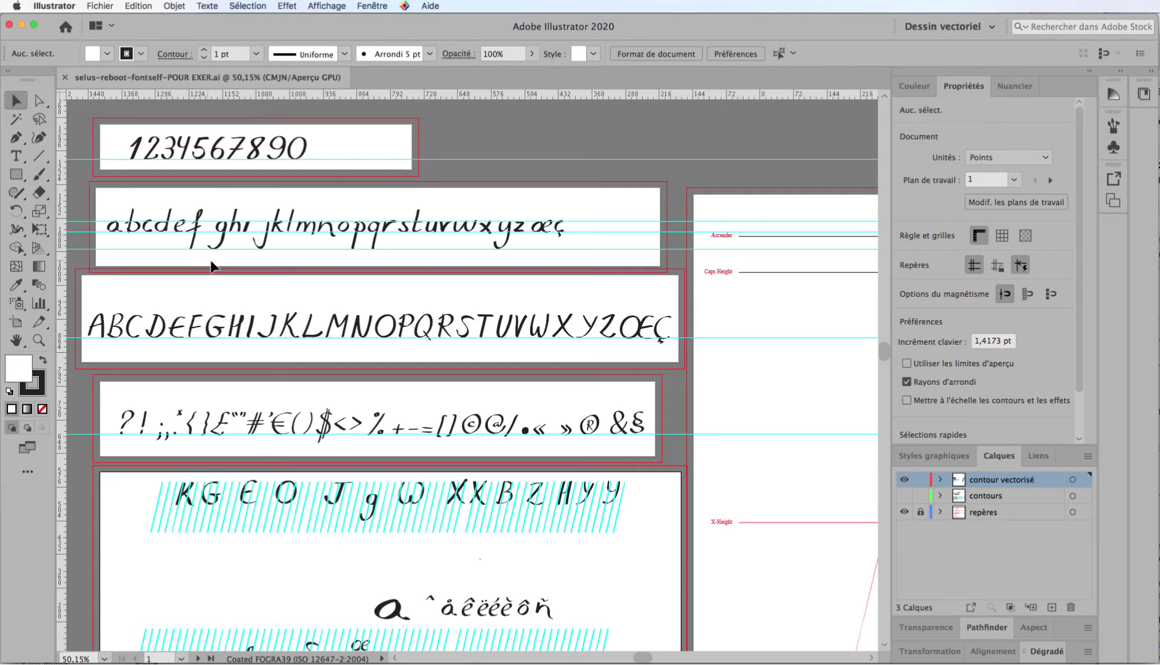
pyautogui.moveTo(208, 136); pyautogui.dragTo(679, 334)
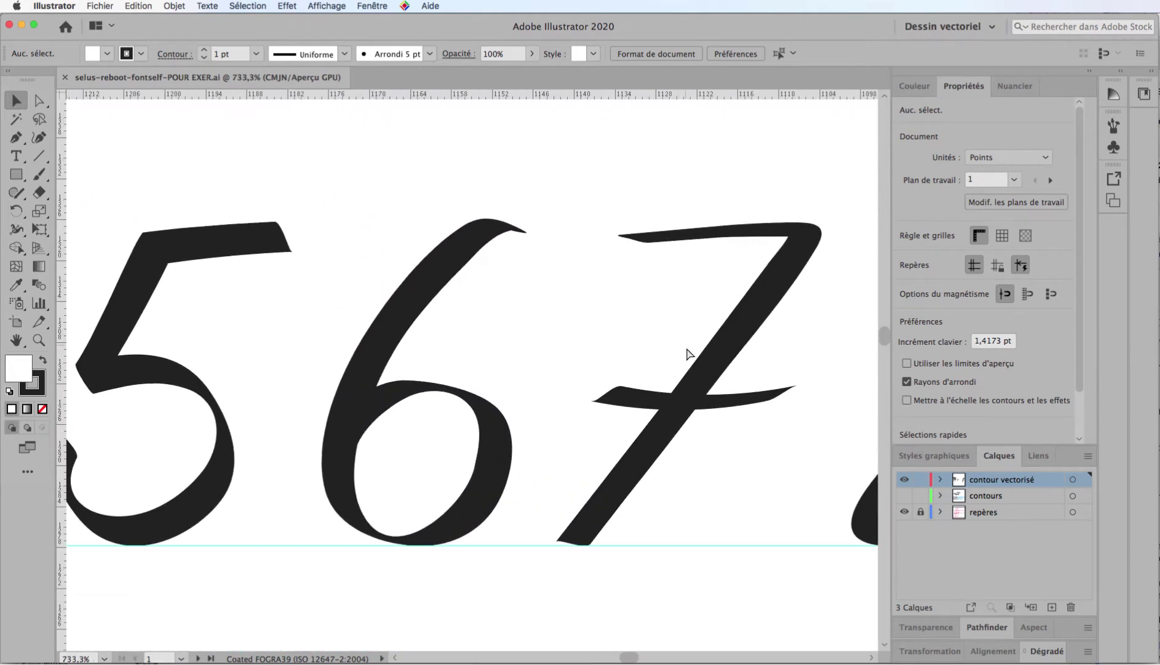
pyautogui.press('super+y')
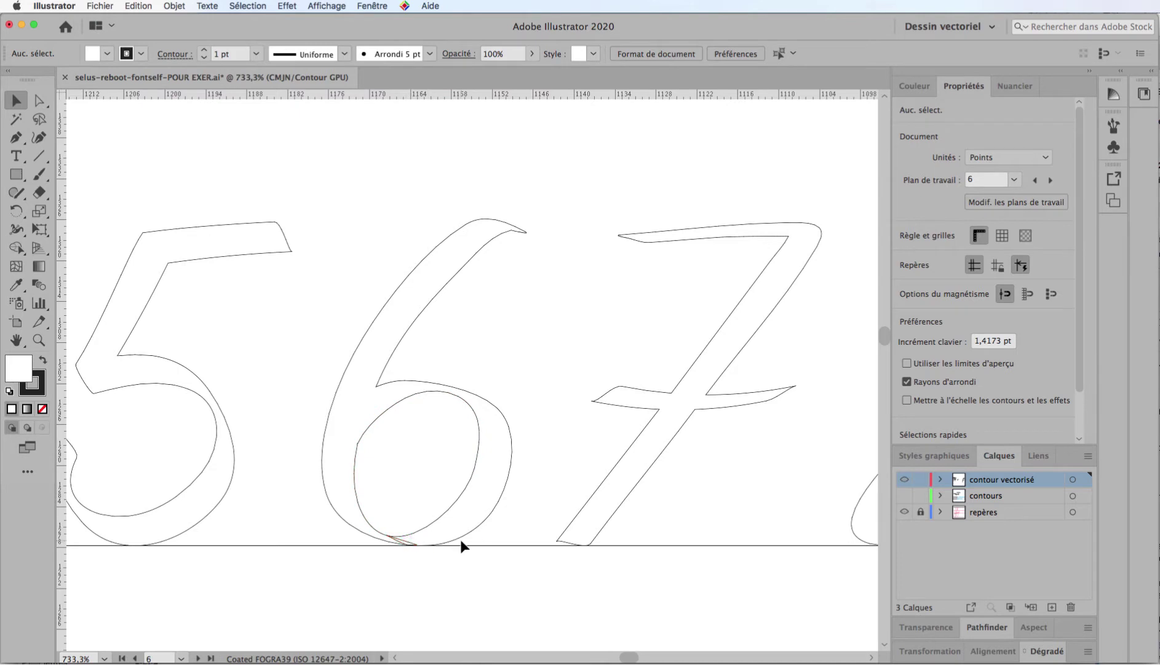
# Select all the artwork and merge the overlapping sliver at the base of the 6 with the Shape Builder tool.
pyautogui.press('super+a')
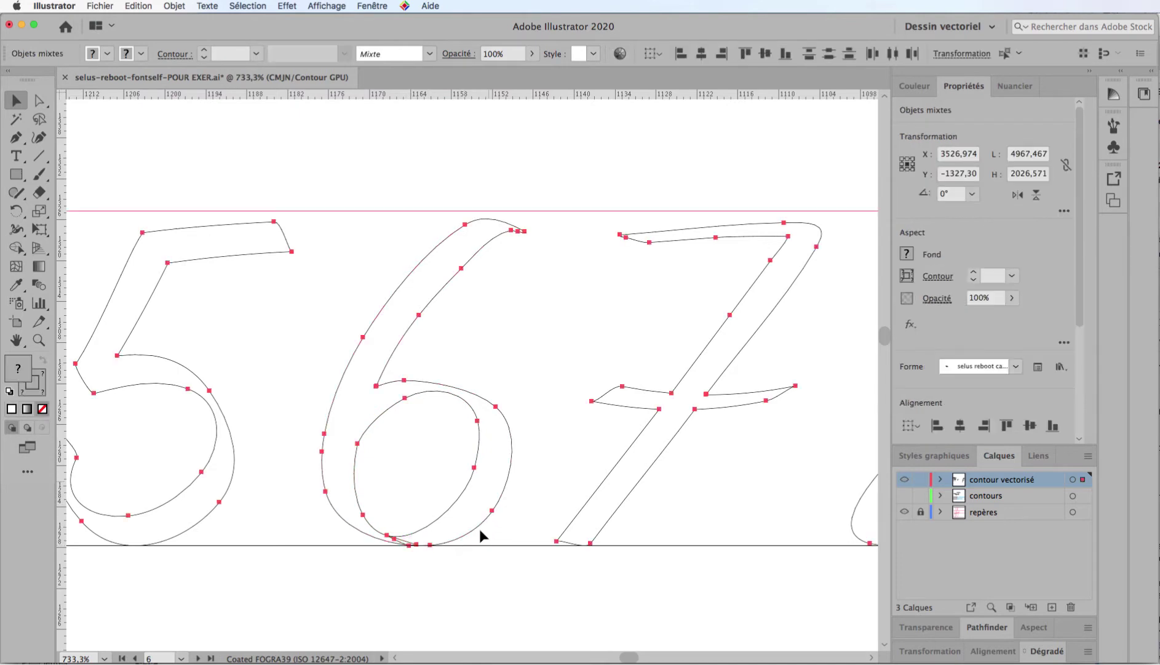
pyautogui.click(15, 249)
pyautogui.moveTo(421, 536); pyautogui.dragTo(394, 543)
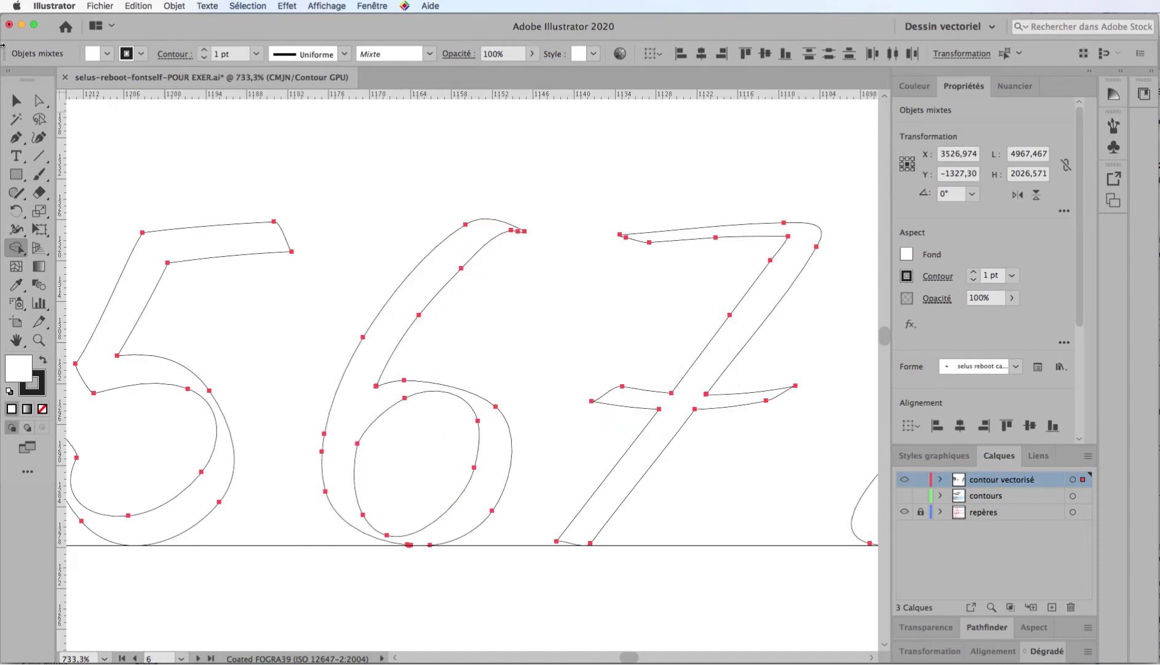
# Return the document from outline mode to the normal preview display.
pyautogui.click(16, 100)
pyautogui.press('super+minus')
pyautogui.press('super+minus')
pyautogui.press('super+minus')
pyautogui.press('super+minus')
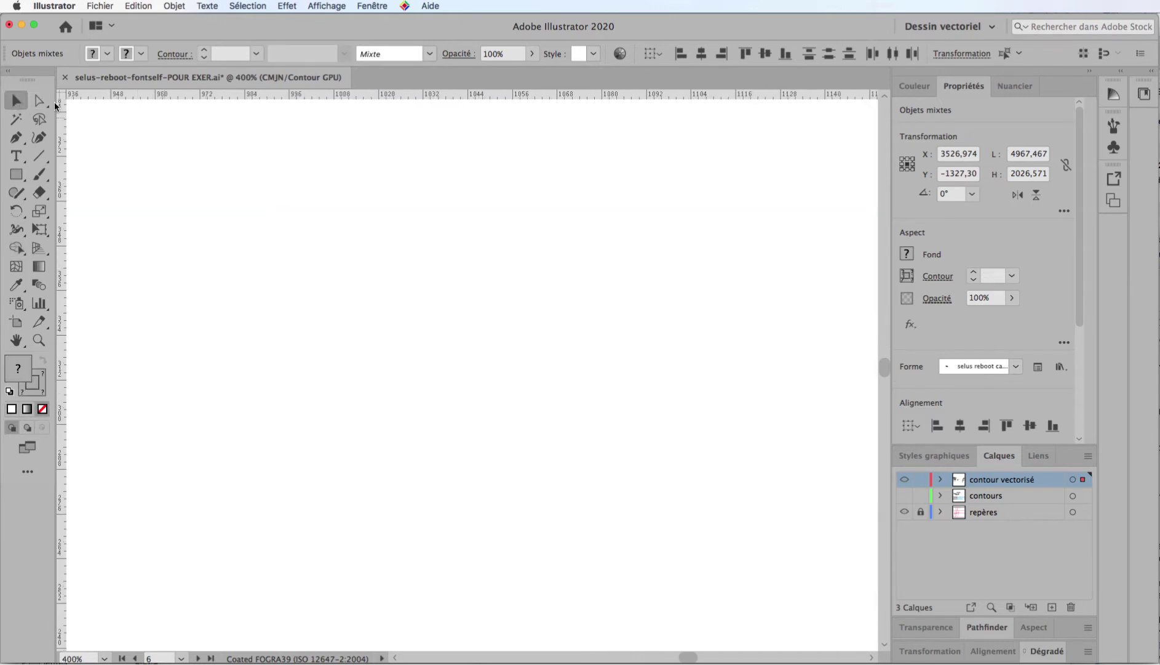
pyautogui.press('super+y')
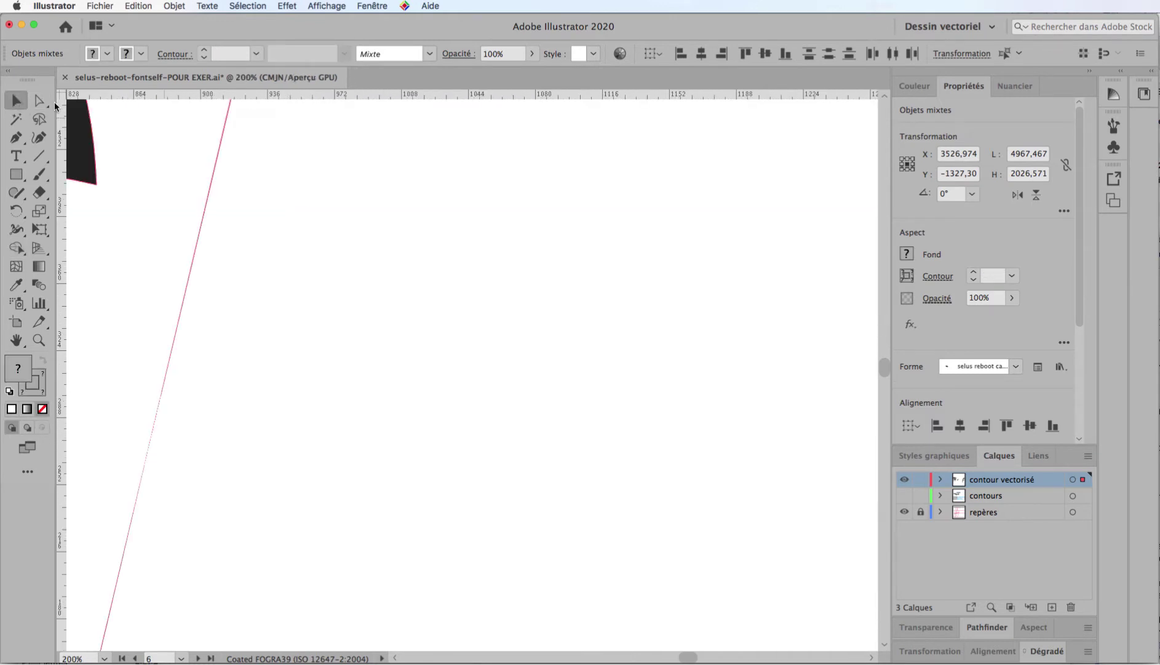
pyautogui.press('super+minus')
pyautogui.press('super+minus')
pyautogui.press('super+minus')
pyautogui.press('super+minus')
pyautogui.press('super+minus')
pyautogui.press('super+minus')
pyautogui.press('super+minus')
pyautogui.press('super+minus')
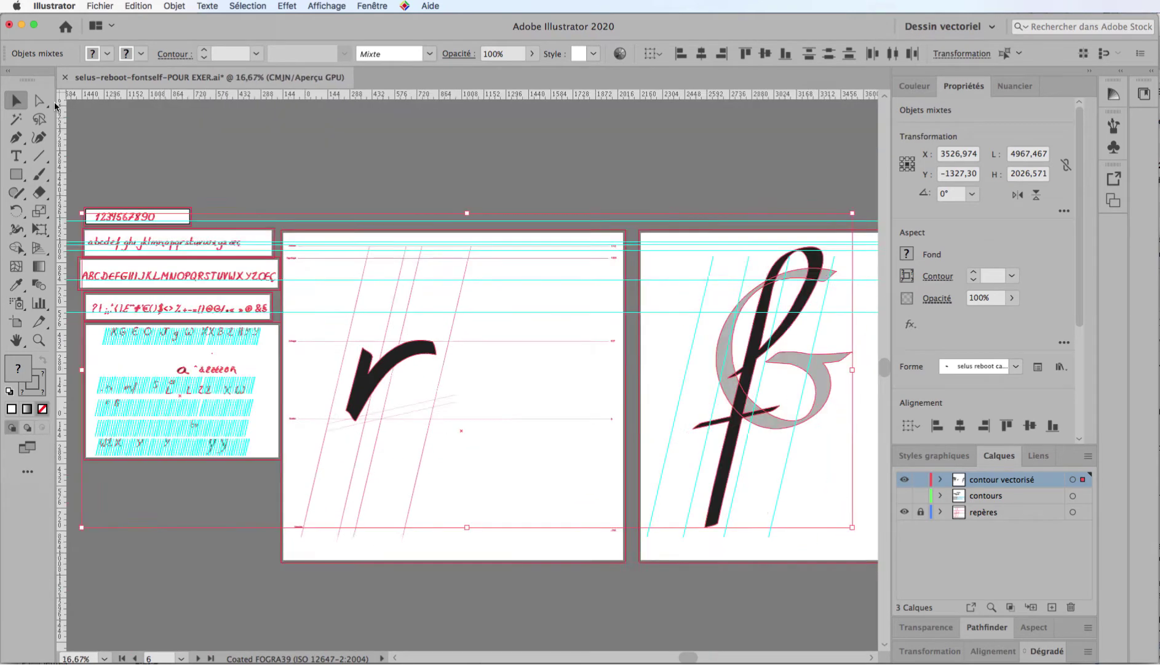
# Remove the tiny stray path between the row of sample capitals and the accented letters.
pyautogui.moveTo(158, 246); pyautogui.dragTo(366, 440)
pyautogui.moveTo(567, 546); pyautogui.dragTo(497, 384)
pyautogui.click(489, 443)
pyautogui.click(465, 439)
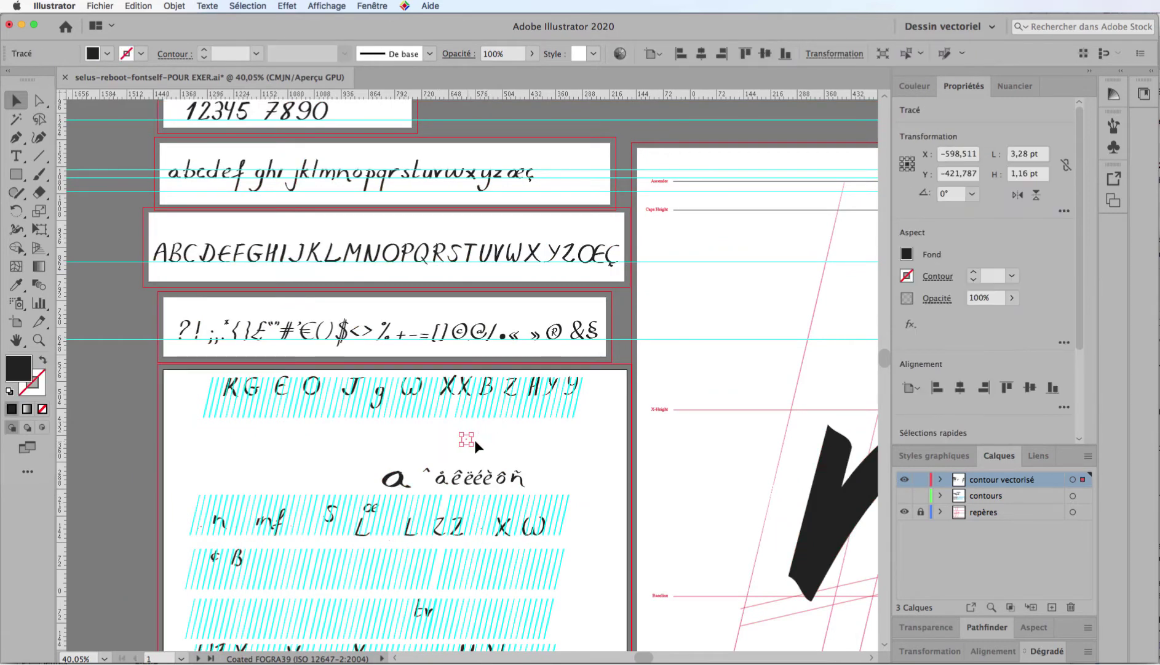
pyautogui.click(498, 443)
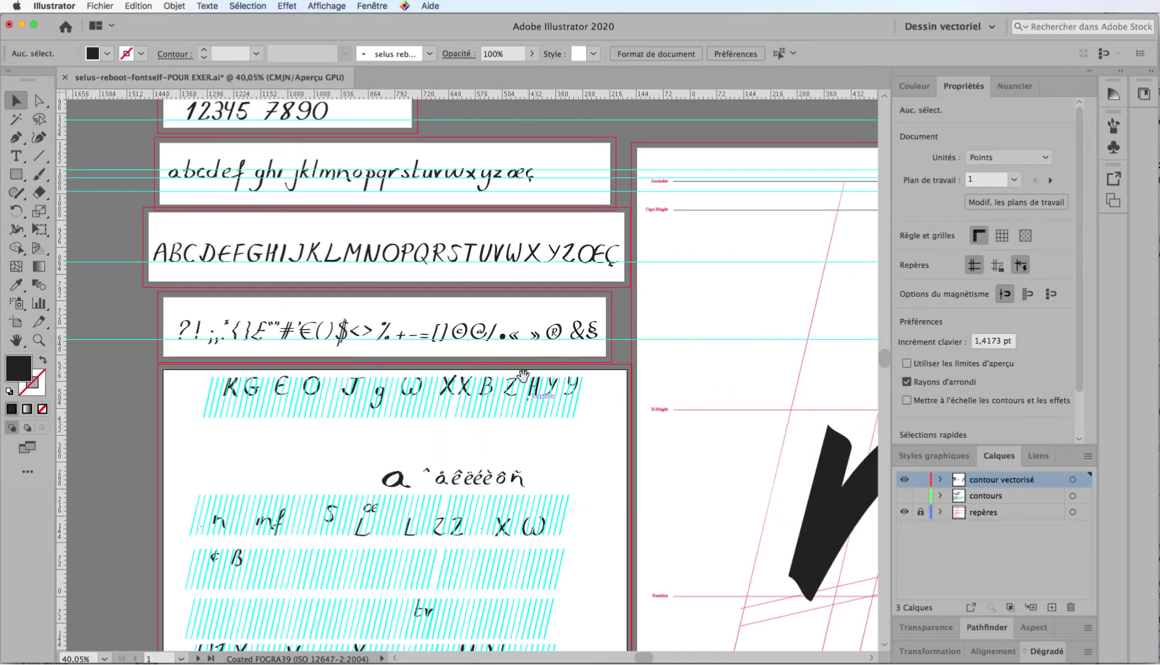
# Test-move the question mark and the upper dot of the semicolon to check their grouping, undoing each move.
pyautogui.moveTo(447, 205); pyautogui.dragTo(449, 298)
pyautogui.keyDown('super'); pyautogui.click(407, 289); pyautogui.keyUp('super')
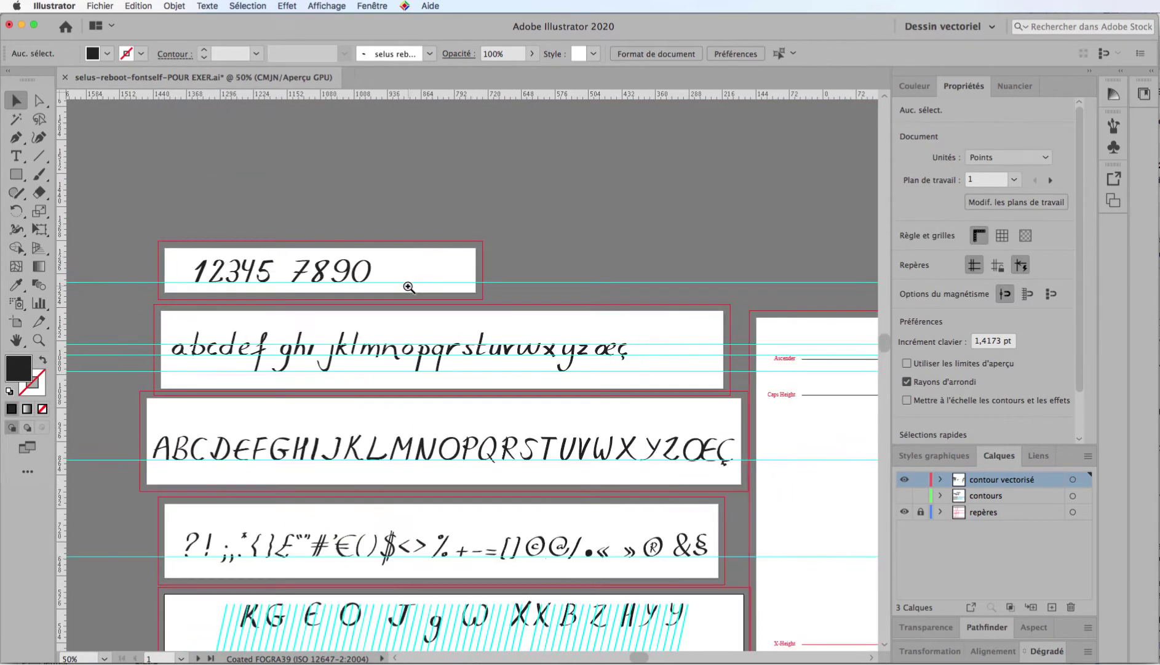
pyautogui.keyDown('super'); pyautogui.click(418, 371); pyautogui.keyUp('super')
pyautogui.keyDown('super'); pyautogui.click(419, 371); pyautogui.keyUp('super')
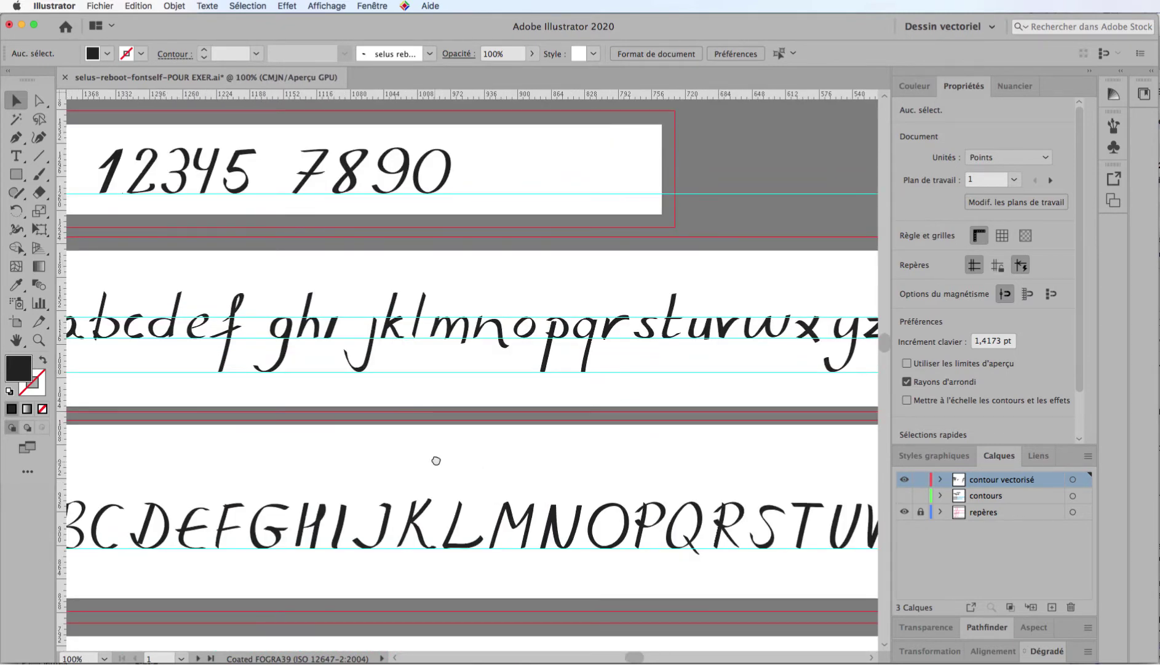
pyautogui.moveTo(435, 460); pyautogui.dragTo(508, 245)
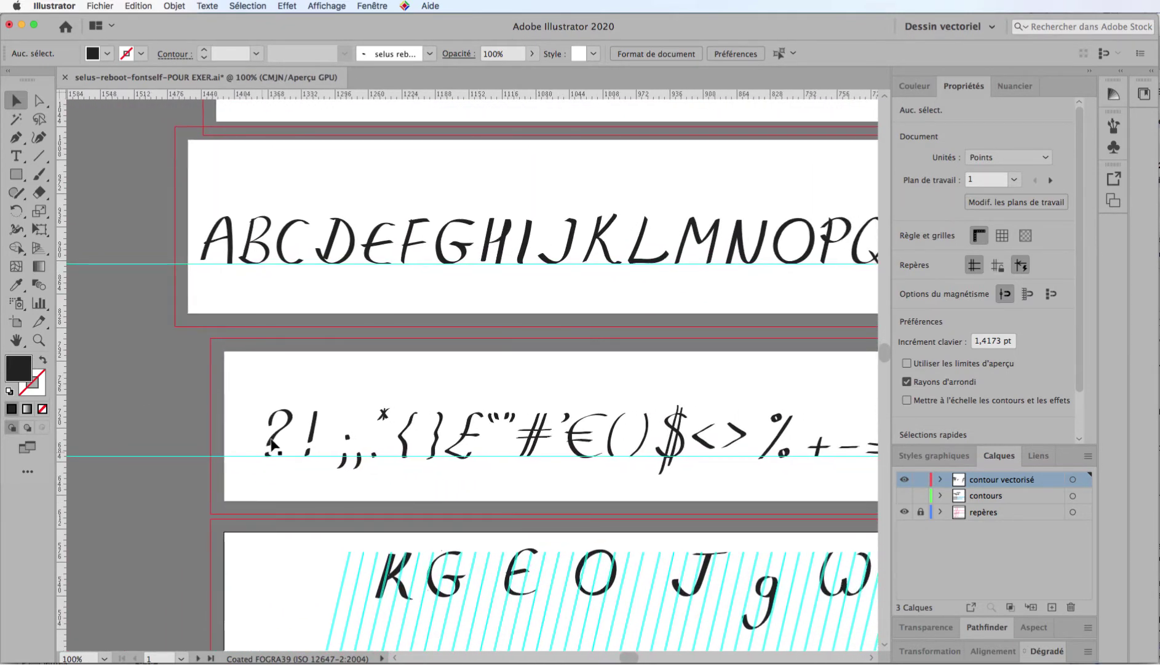
pyautogui.moveTo(272, 444); pyautogui.dragTo(294, 396)
pyautogui.press('super+z')
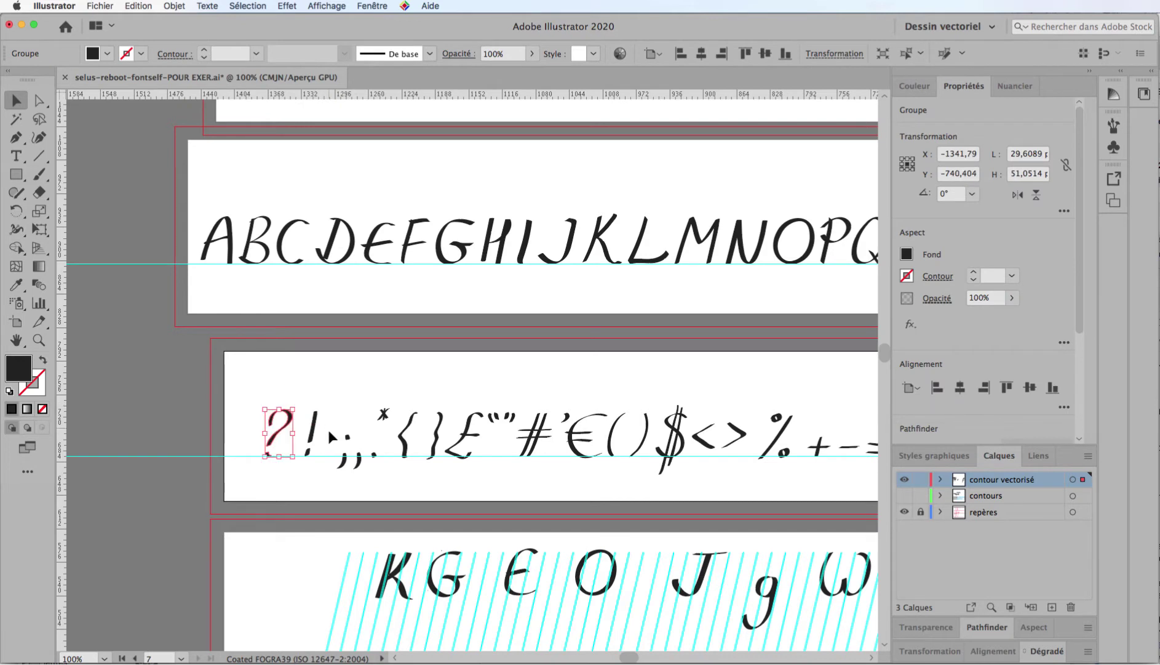
pyautogui.moveTo(348, 444); pyautogui.dragTo(348, 416)
pyautogui.press('super+z')
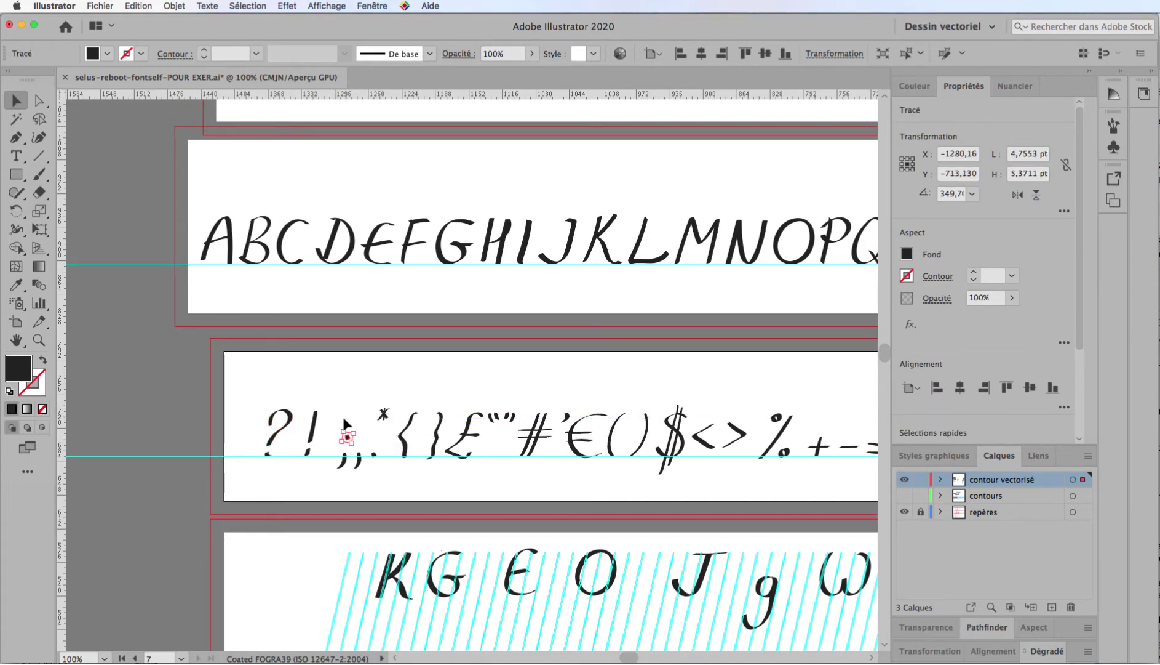
# Group the semicolon's upper dot and its tail into one object.
pyautogui.click(338, 417)
pyautogui.click(343, 465)
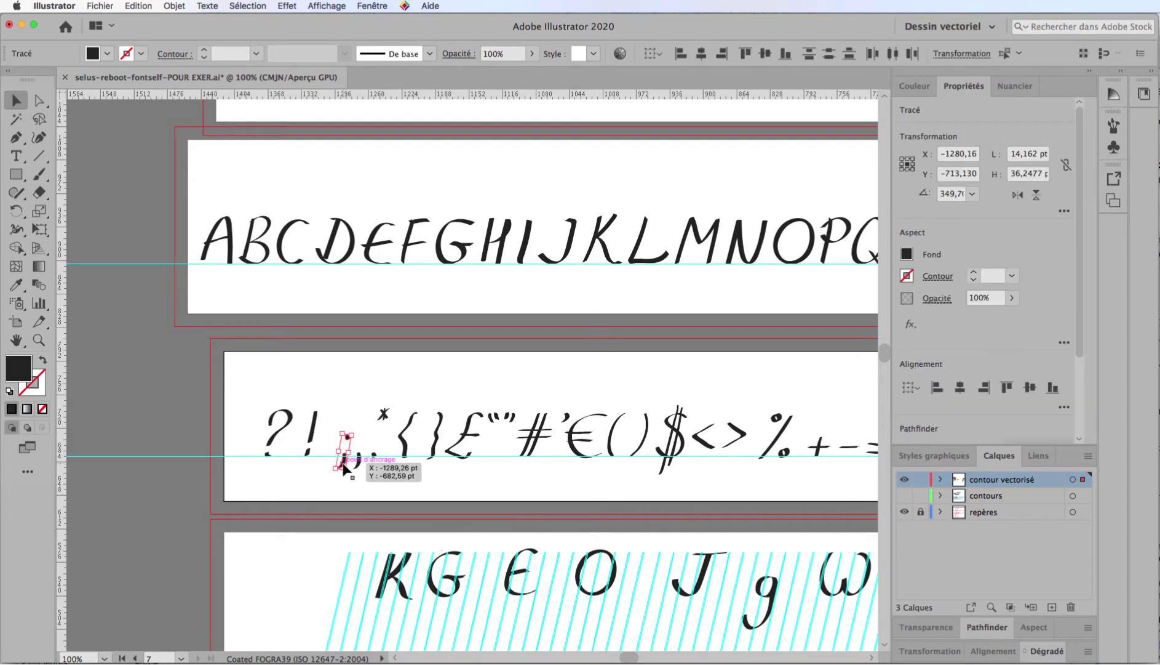
pyautogui.rightClick(342, 466)
pyautogui.click(421, 545)
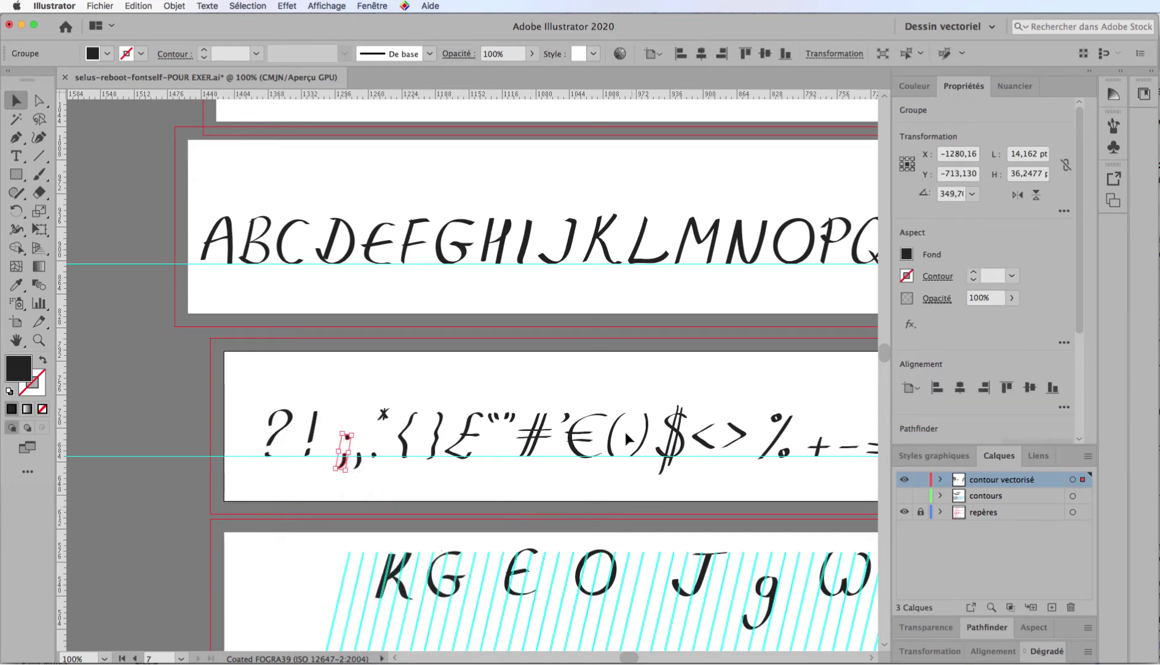
# Fill the white digit 6 with the dark brown swatch.
pyautogui.moveTo(557, 298); pyautogui.dragTo(388, 542)
pyautogui.scroll(5, 430, 554)
pyautogui.scroll(-5, 445, 551)
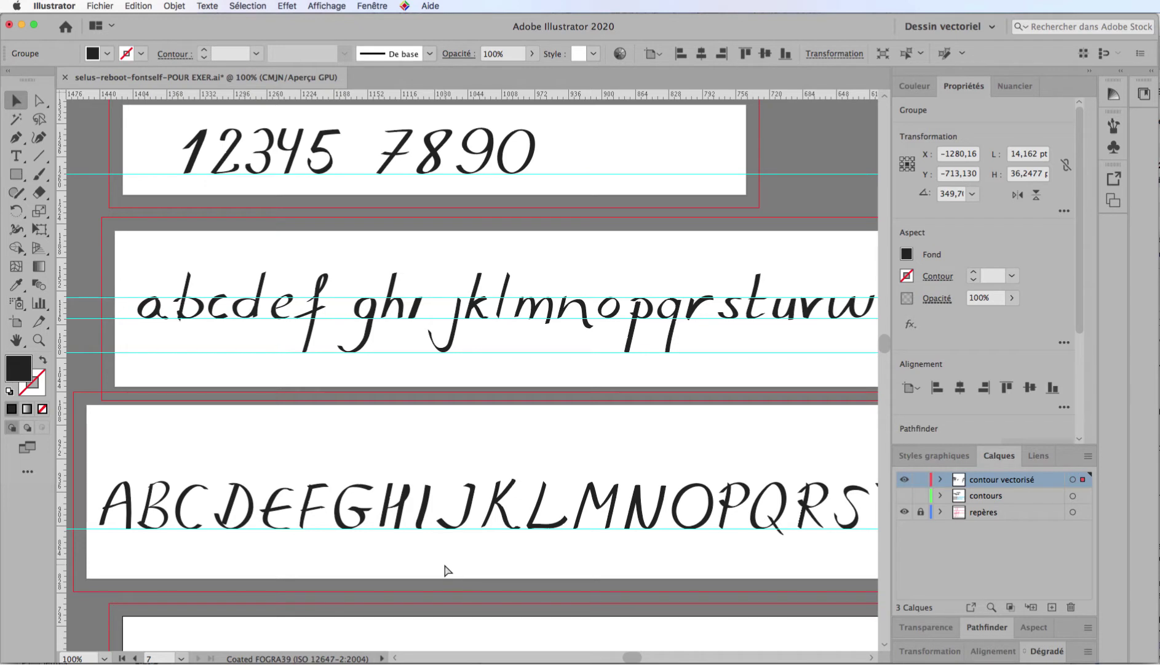
pyautogui.click(367, 171)
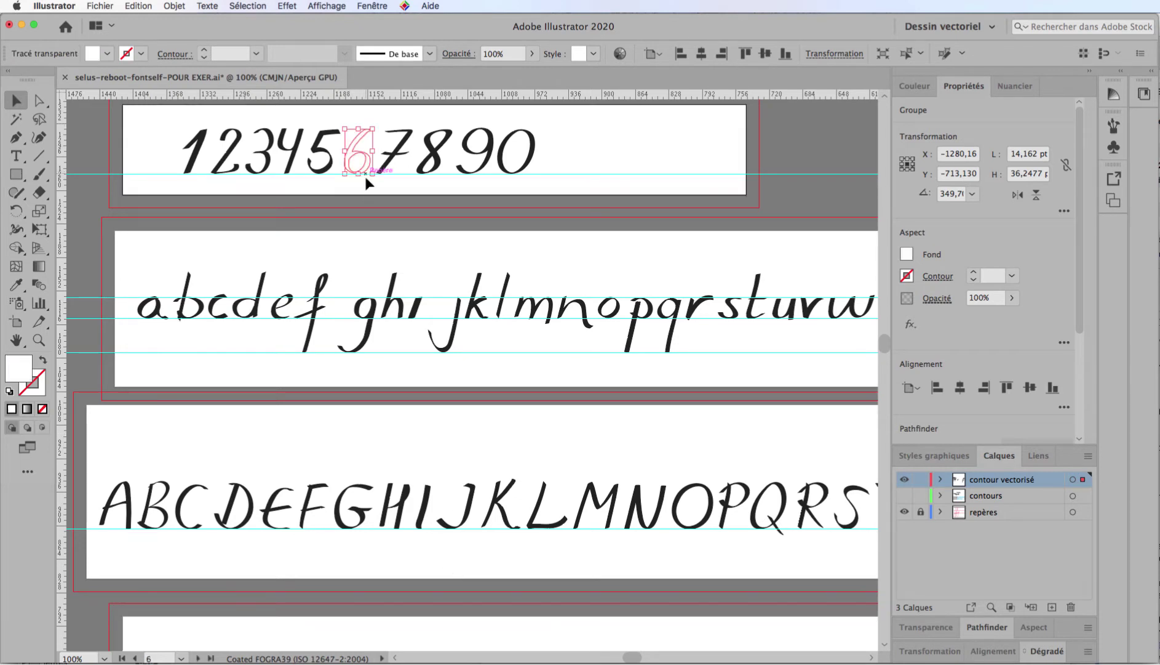
pyautogui.click(909, 255)
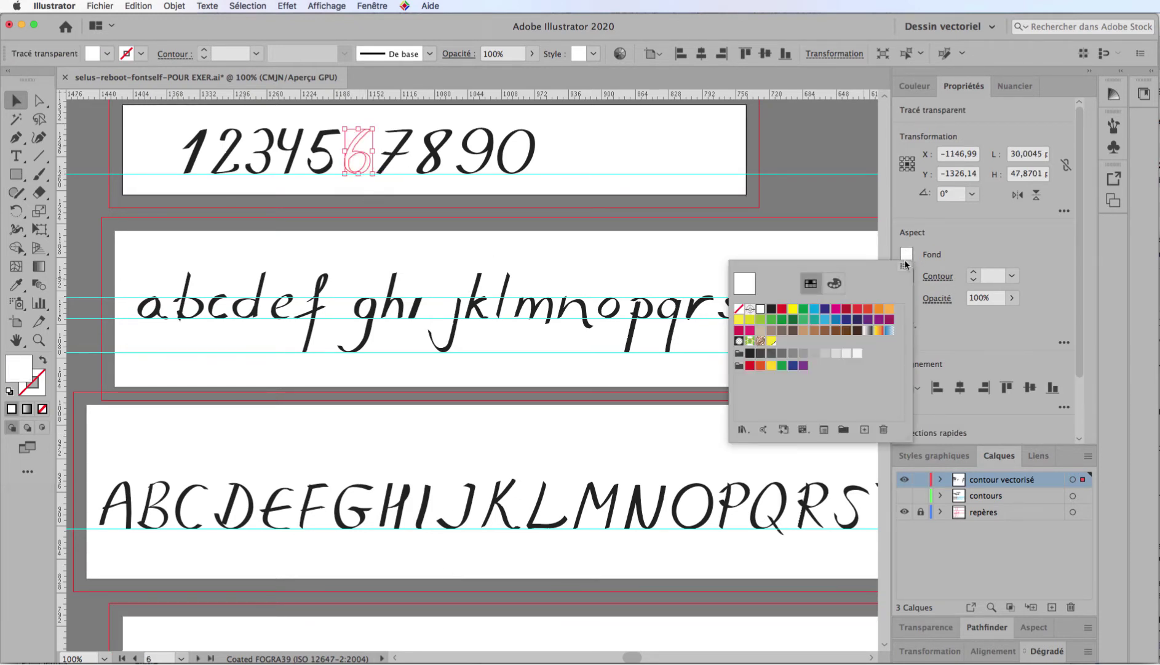
pyautogui.click(857, 330)
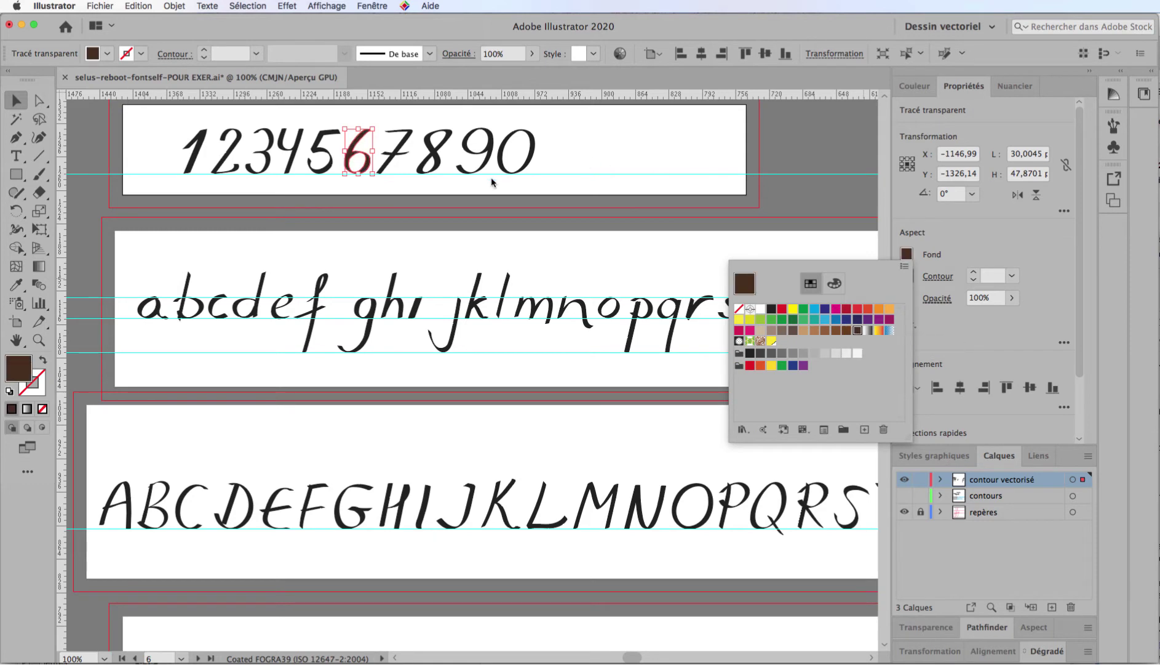
pyautogui.click(512, 184)
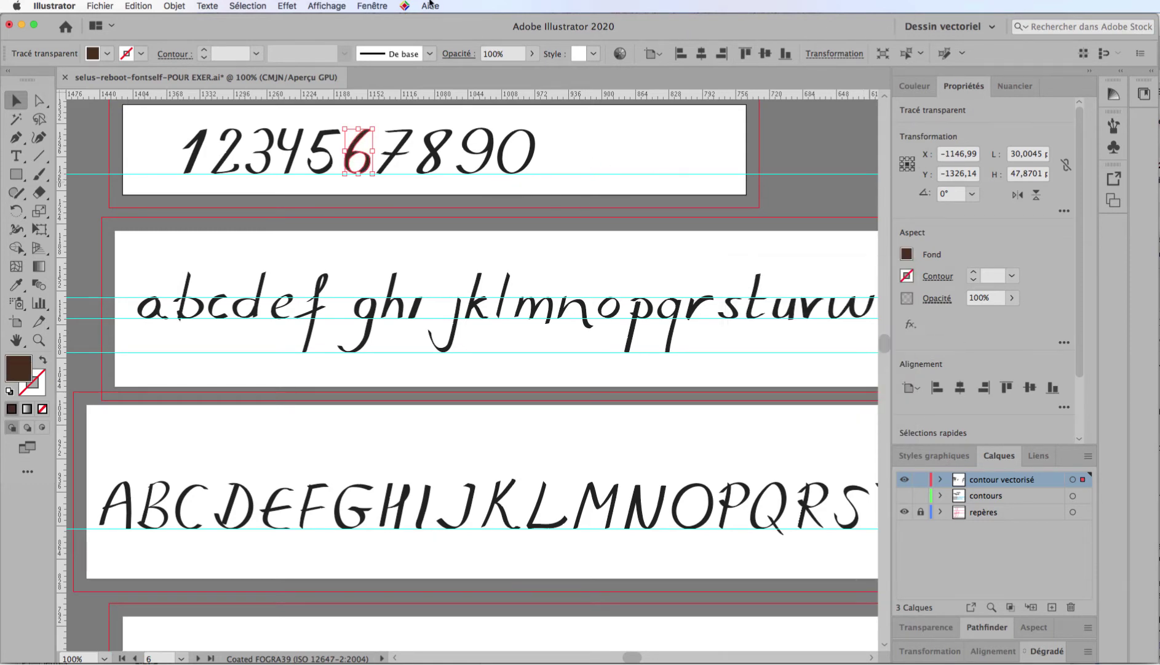
# Open the Fontself Maker 3.5.4 extension.
pyautogui.click(409, 5)
pyautogui.moveTo(374, 5)
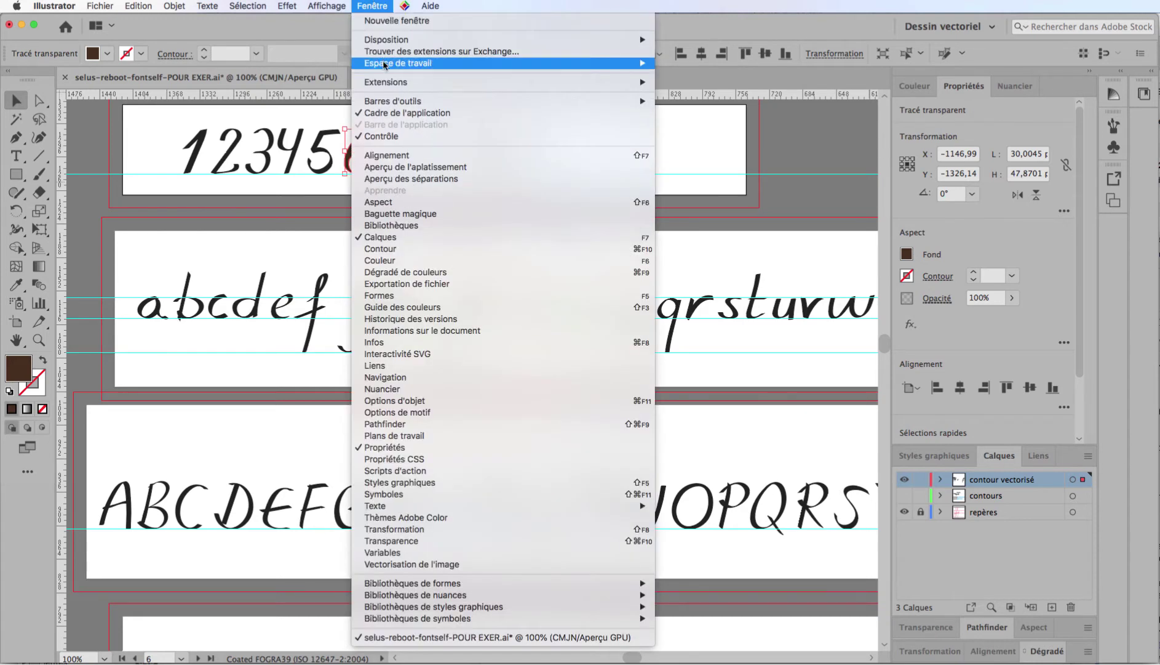
pyautogui.moveTo(542, 82)
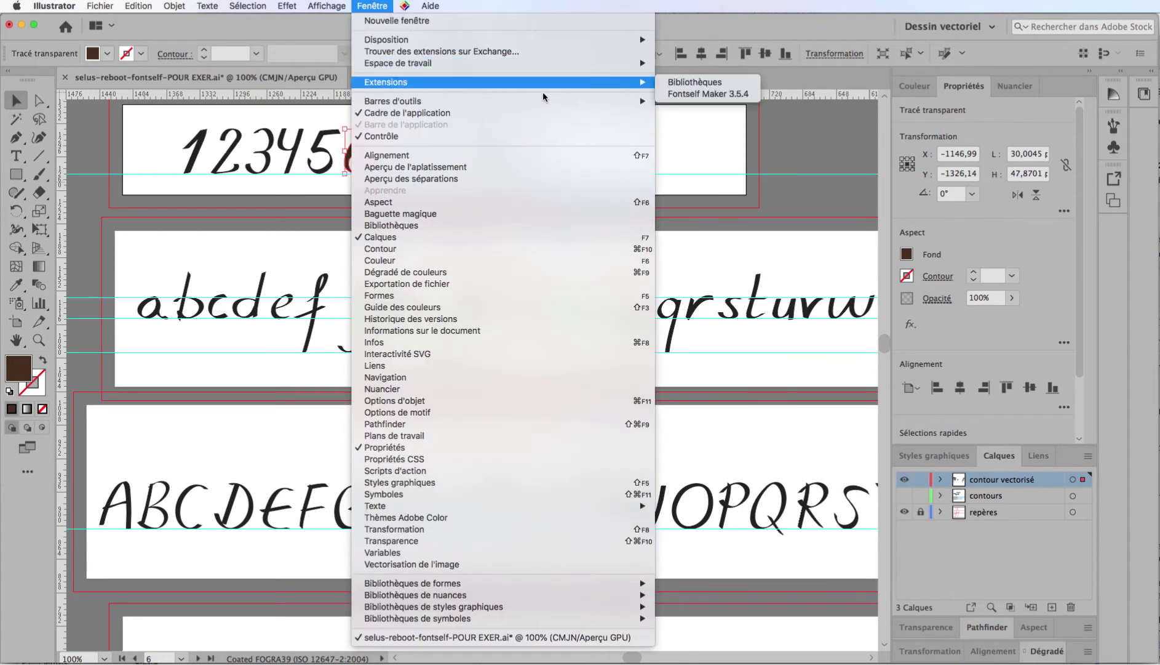
pyautogui.click(684, 92)
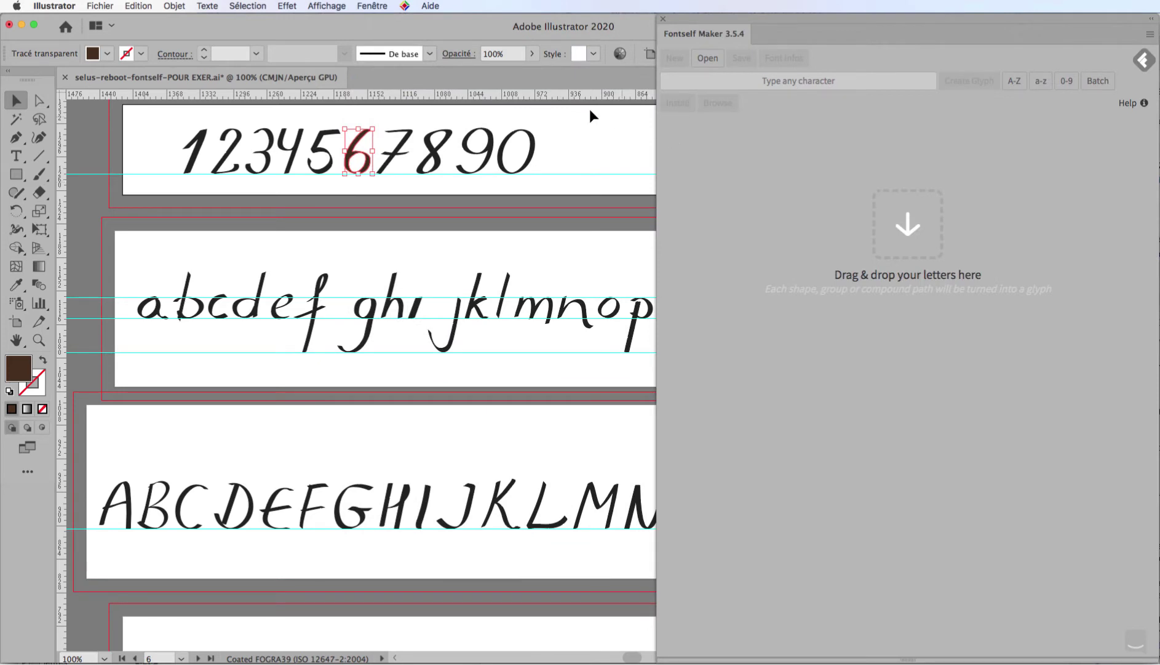
# Select the lowercase letters a to z and add them to Fontself Maker as the a-z lowercase alphabet.
pyautogui.click(136, 147)
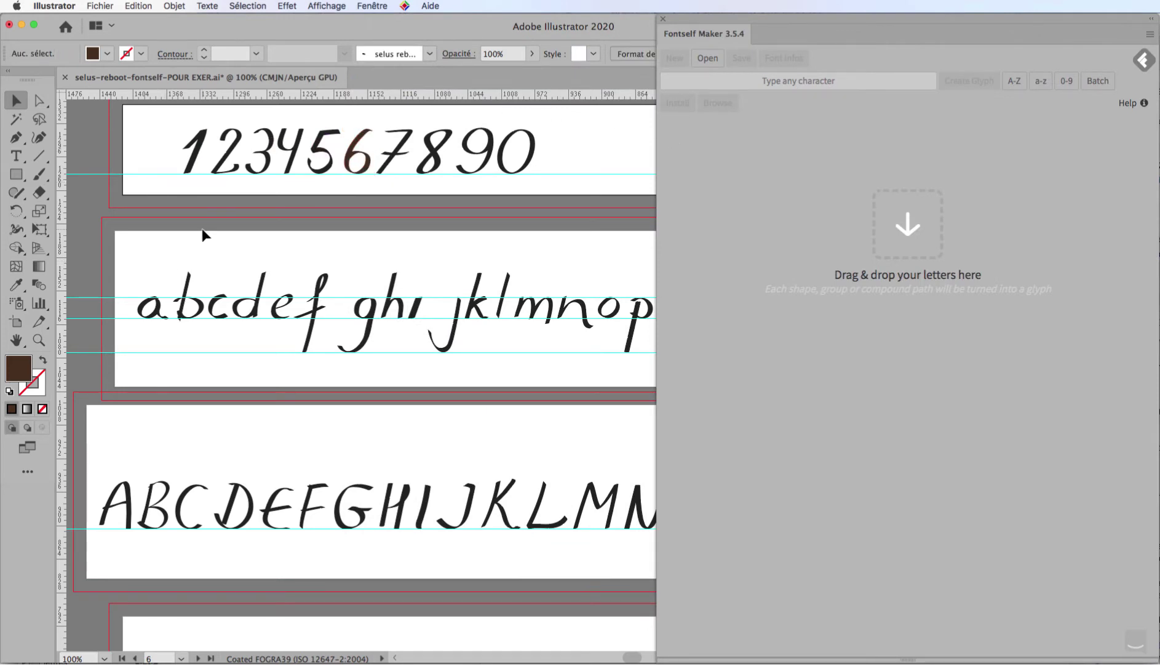
pyautogui.press('super+minus')
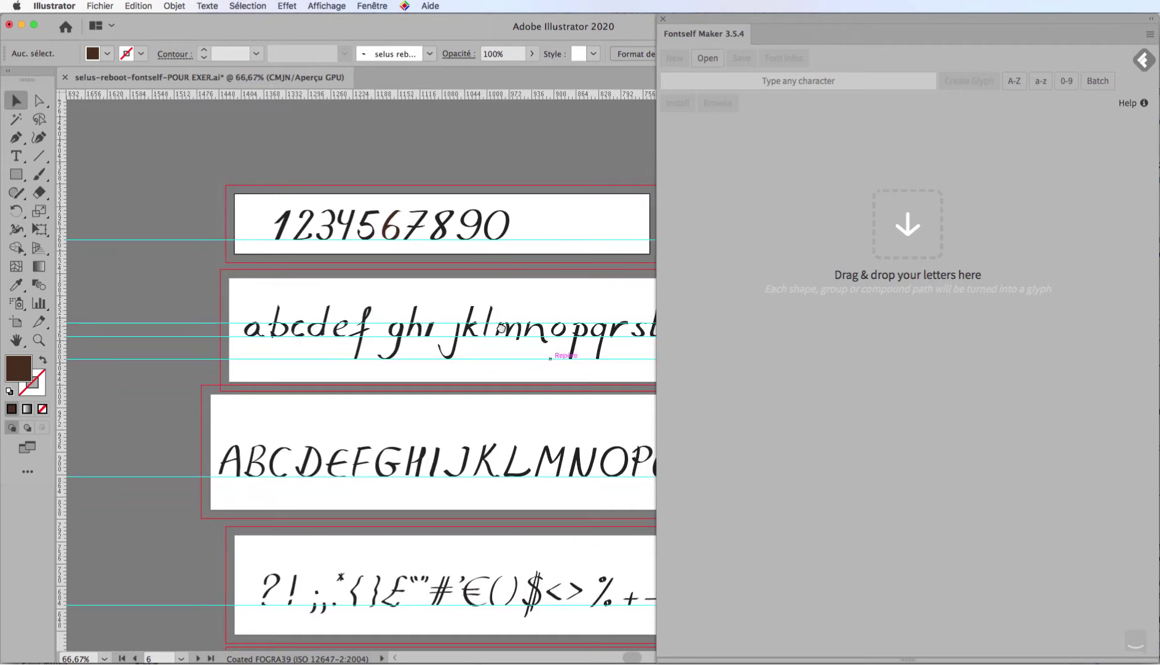
pyautogui.hscroll(5, 316, 306)
pyautogui.hscroll(-3, 355, 333)
pyautogui.hscroll(2, 362, 298)
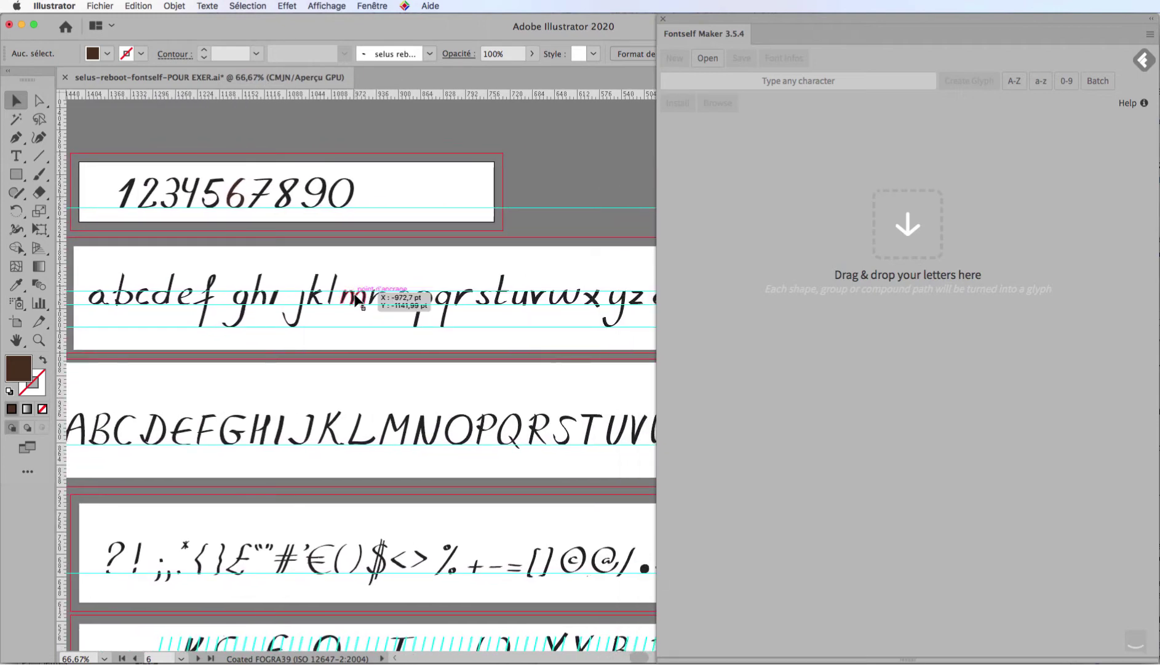
pyautogui.press('super+minus')
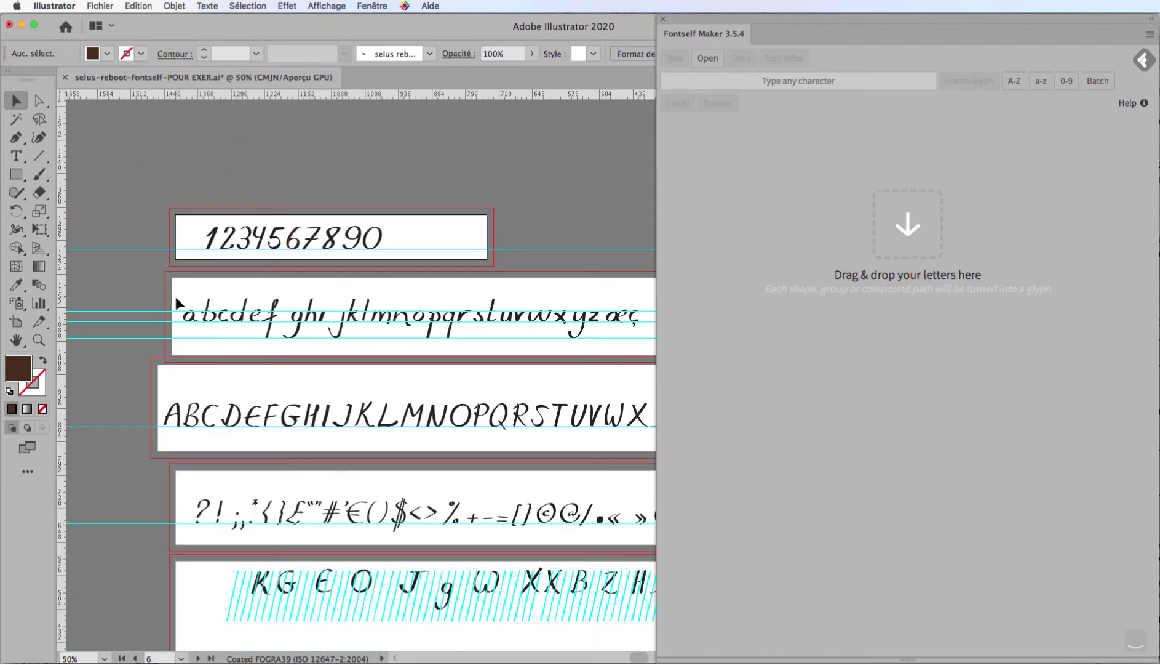
pyautogui.moveTo(178, 297); pyautogui.dragTo(600, 333)
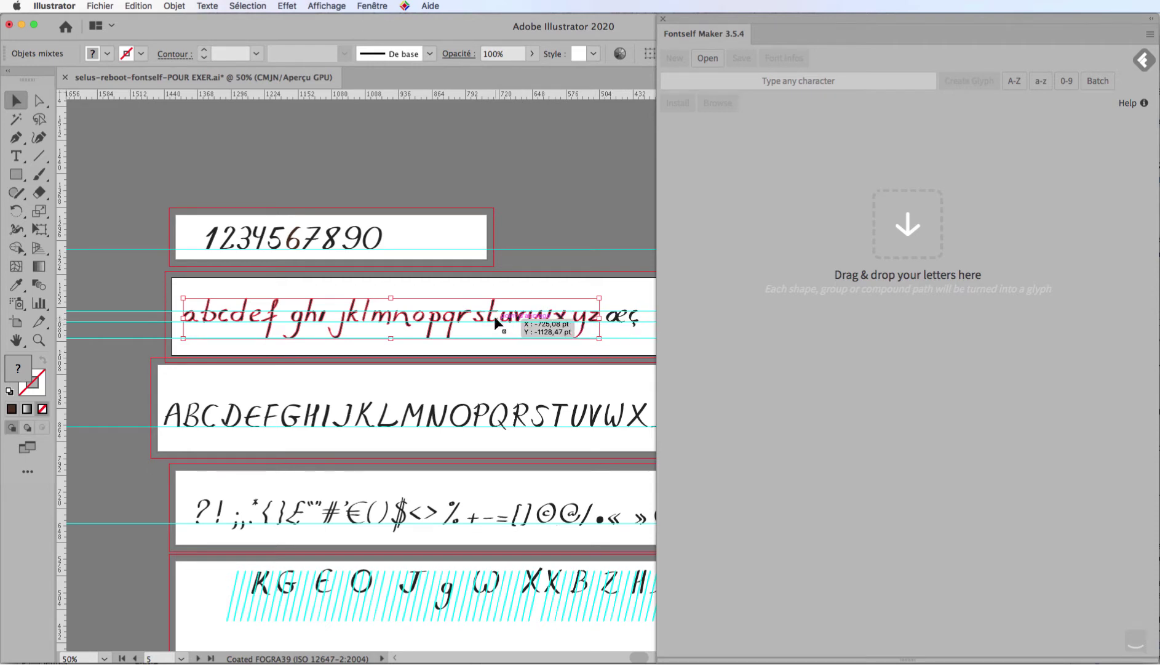
pyautogui.moveTo(463, 321); pyautogui.dragTo(858, 255)
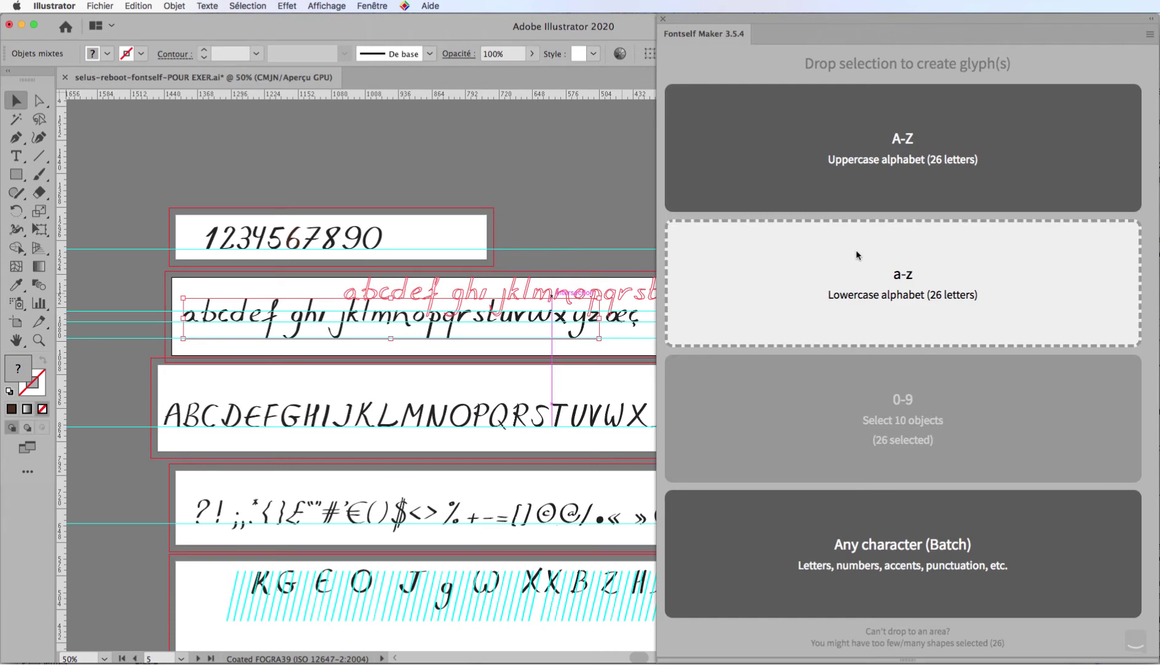
# Drop the selected lowercase letters as the a-z alphabet, and add the uppercase letters A to Z as the A-Z alphabet.
pyautogui.moveTo(856, 251); pyautogui.dragTo(856, 251)
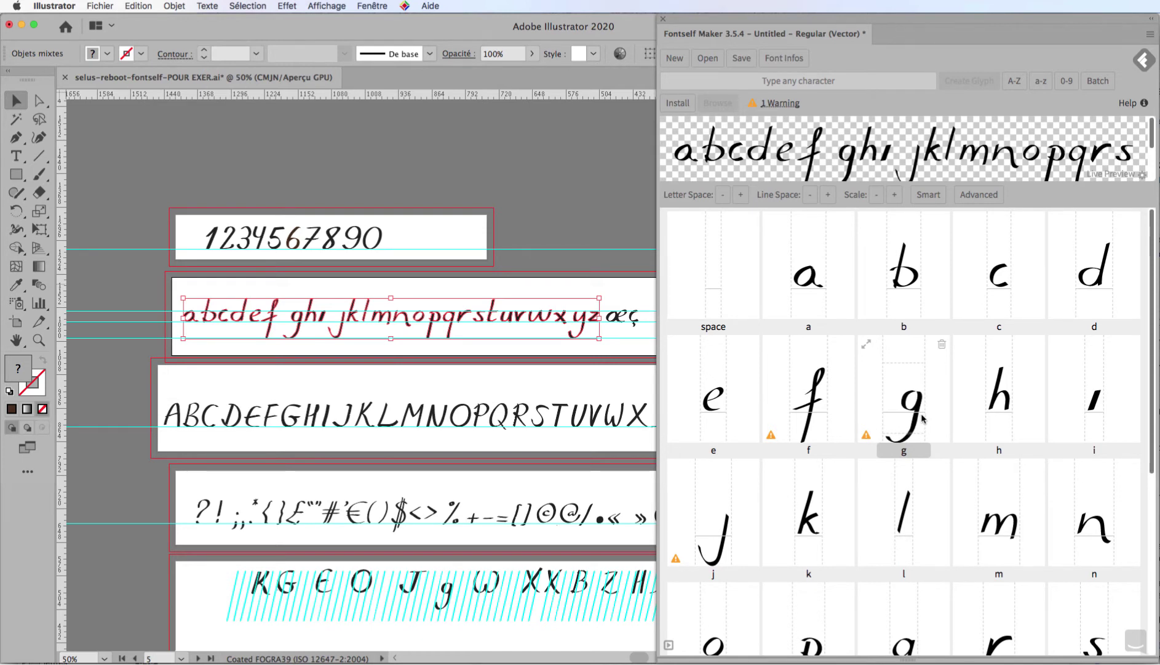
pyautogui.click(178, 394)
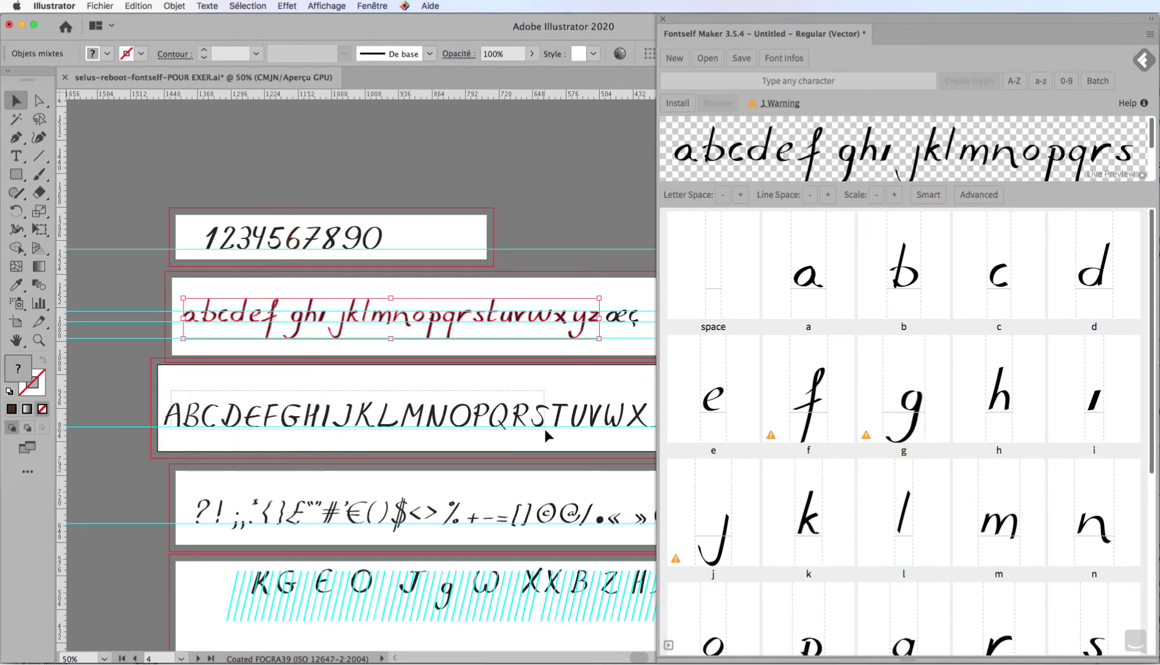
pyautogui.click(632, 431)
pyautogui.hscroll(3, 618, 413)
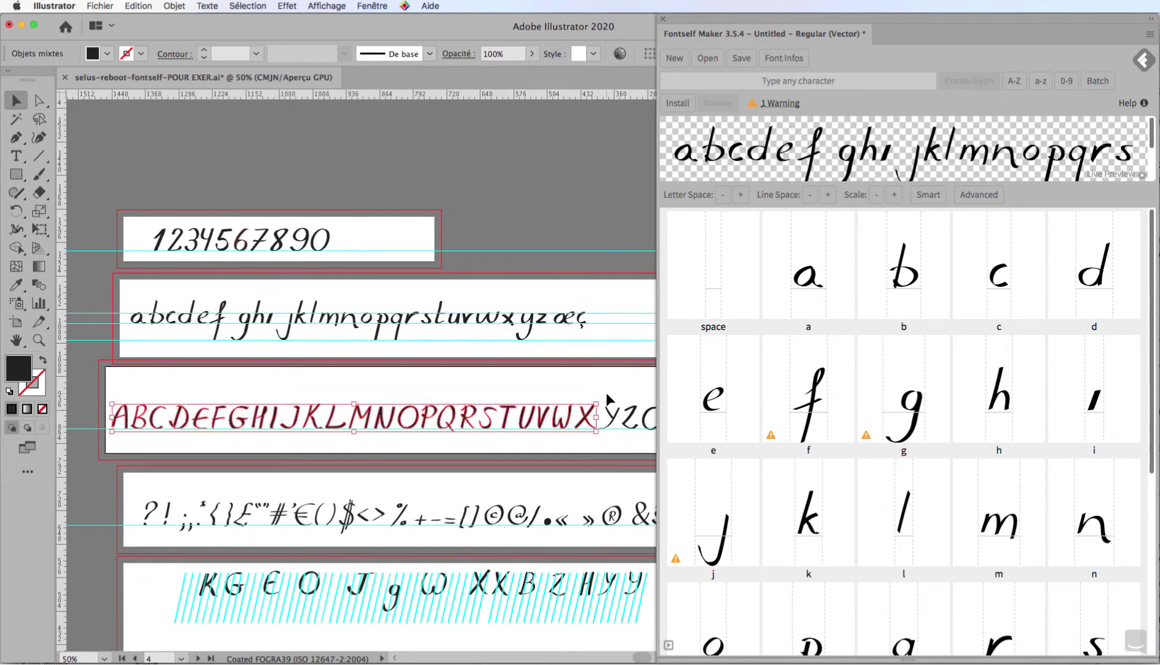
pyautogui.keyDown('shift'); pyautogui.click(632, 430); pyautogui.keyUp('shift')
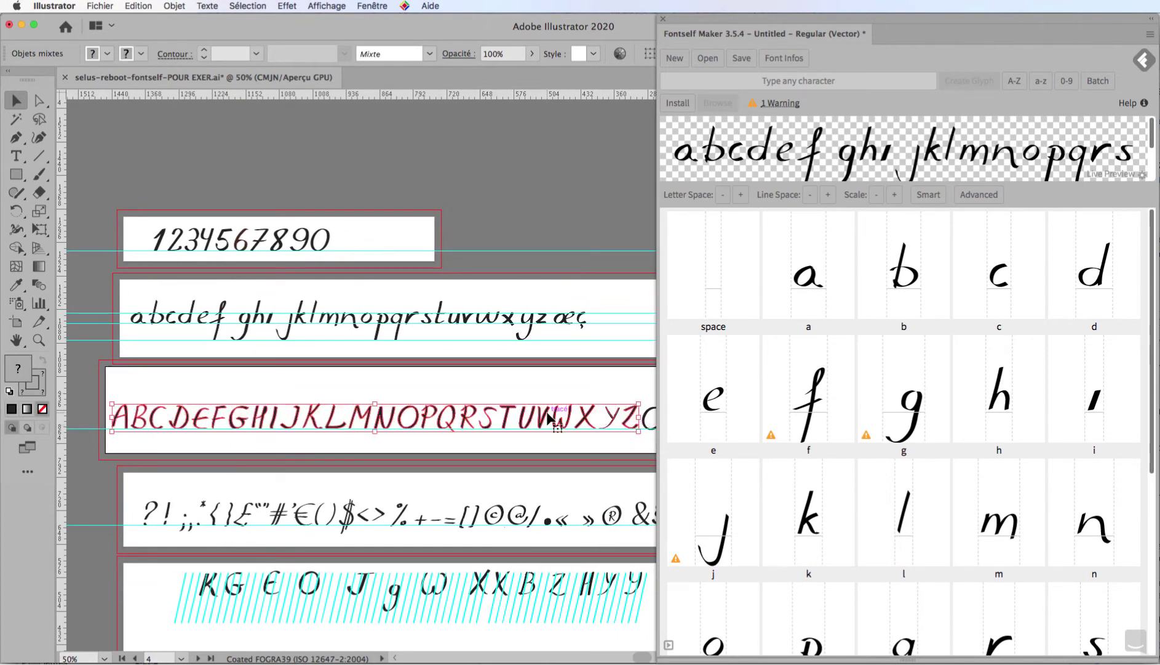
pyautogui.moveTo(542, 412); pyautogui.dragTo(888, 173)
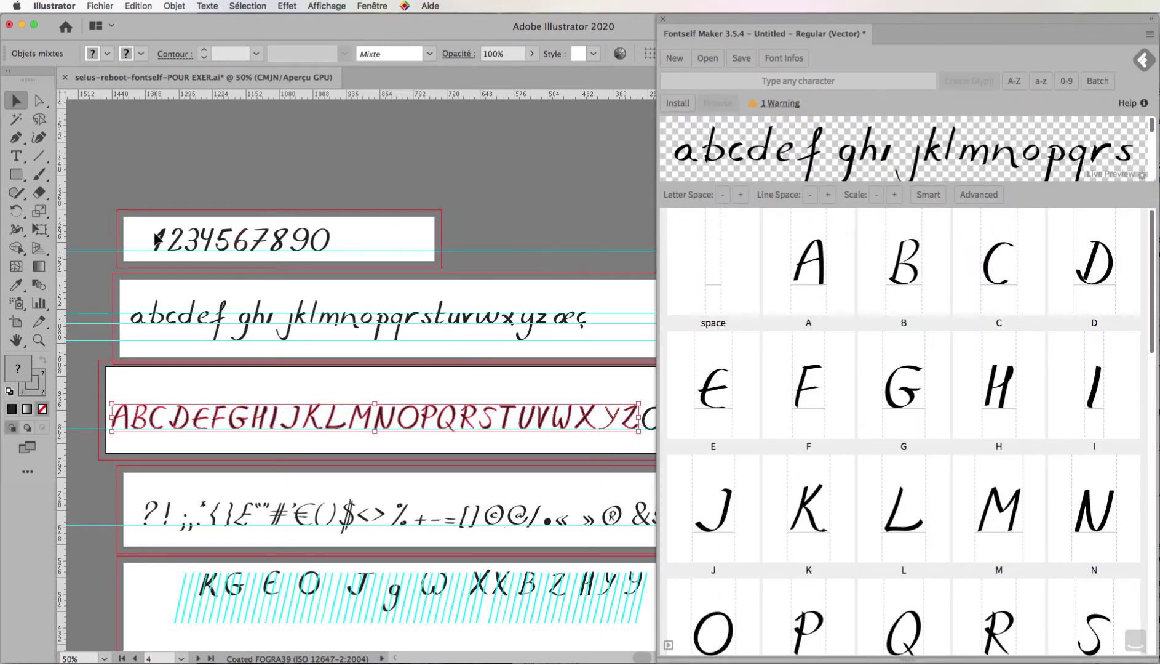
# Select the ten handwritten digits and add them to Fontself Maker as the 0-9 set.
pyautogui.moveTo(152, 228); pyautogui.dragTo(839, 406)
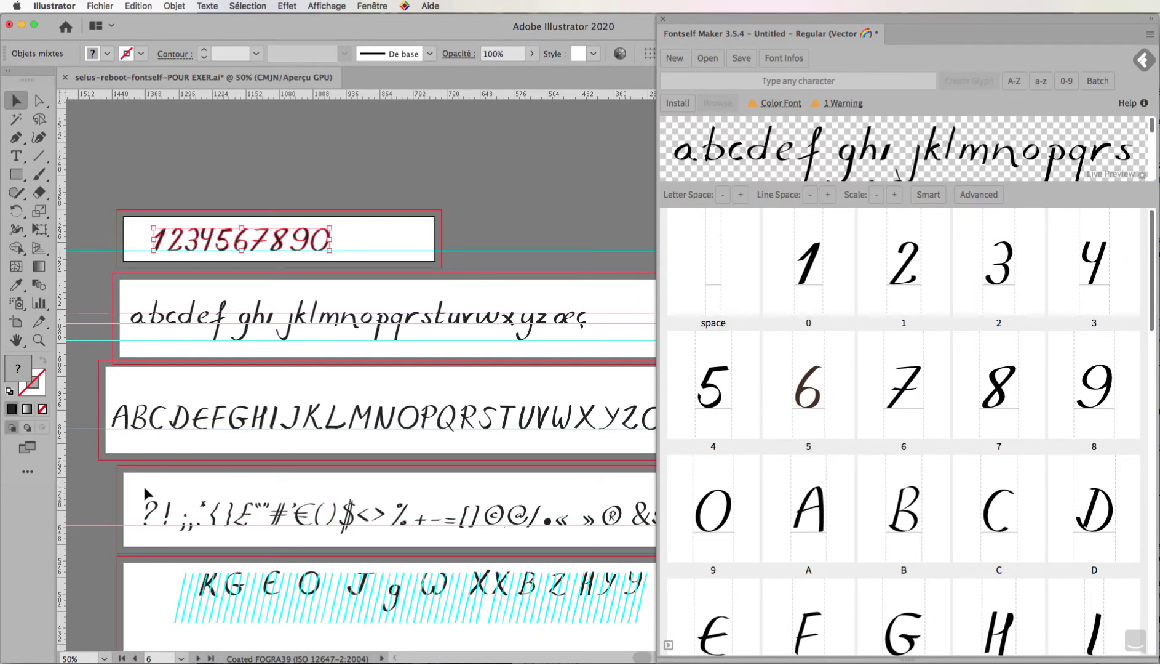
# Select only the punctuation marks ? ! ; , . on the symbols artboard and add them as an any-character batch.
pyautogui.moveTo(211, 487); pyautogui.dragTo(184, 298)
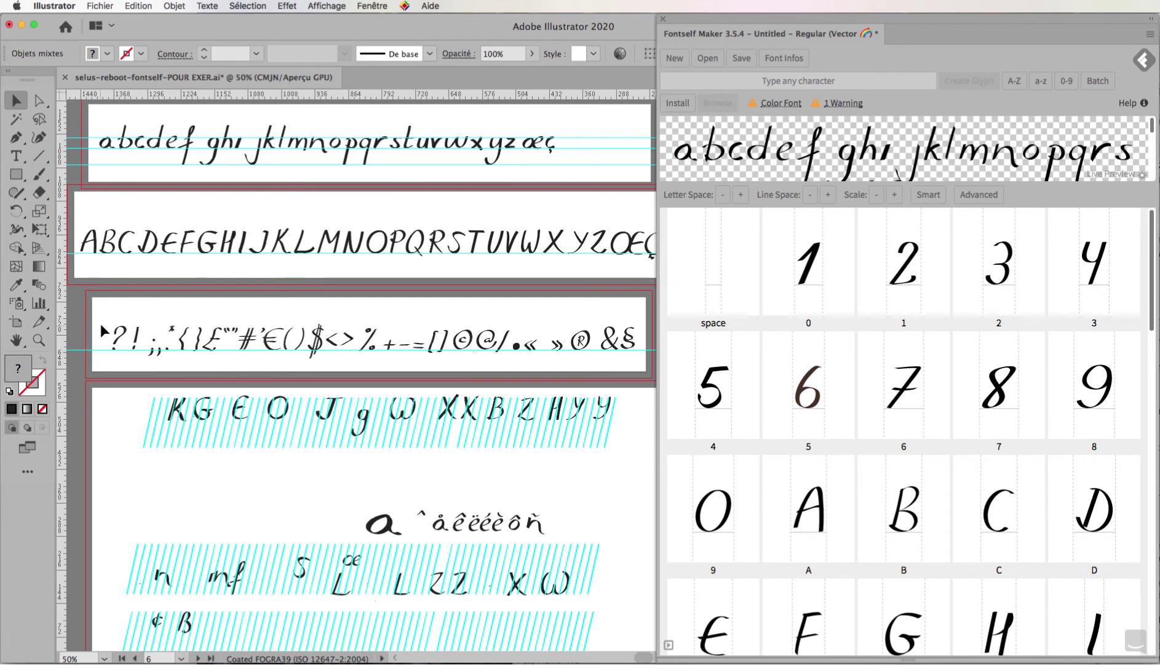
pyautogui.moveTo(108, 311); pyautogui.dragTo(168, 361)
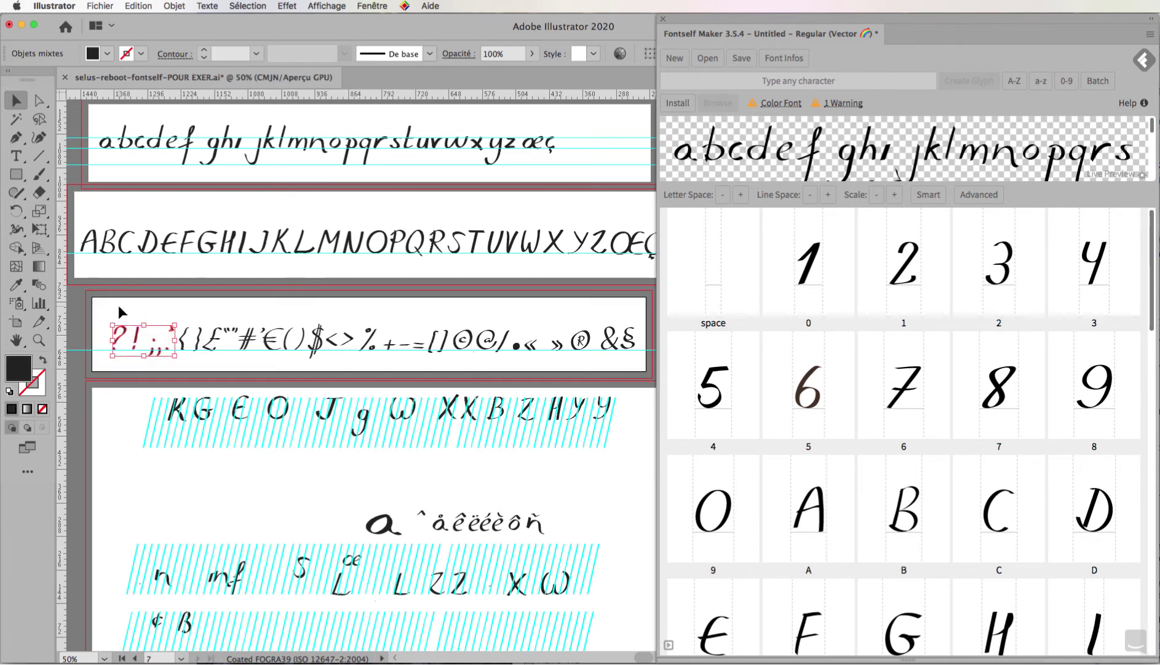
pyautogui.moveTo(110, 319); pyautogui.dragTo(129, 337)
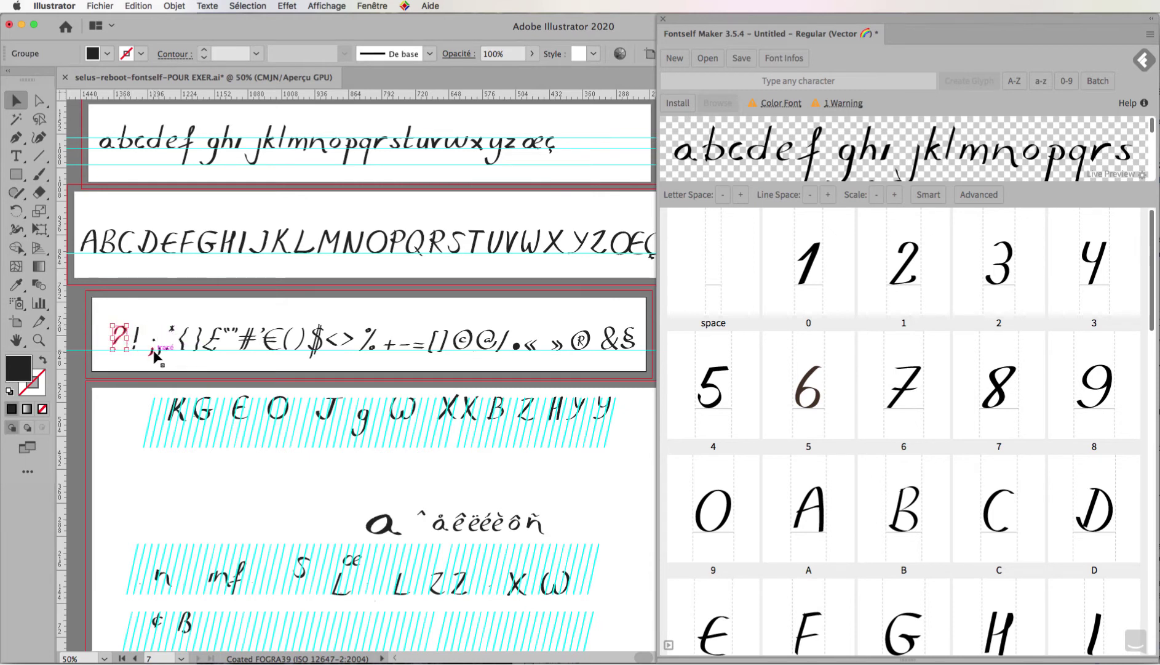
pyautogui.click(157, 350)
pyautogui.click(180, 354)
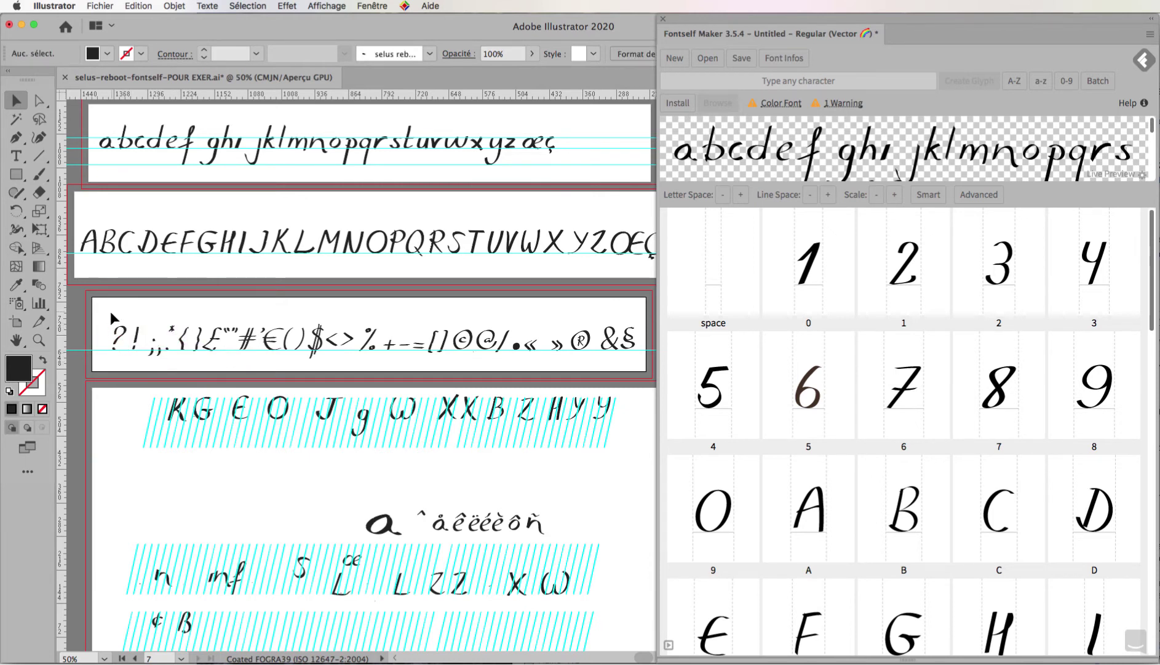
pyautogui.moveTo(109, 315); pyautogui.dragTo(166, 356)
pyautogui.moveTo(164, 336); pyautogui.dragTo(877, 565)
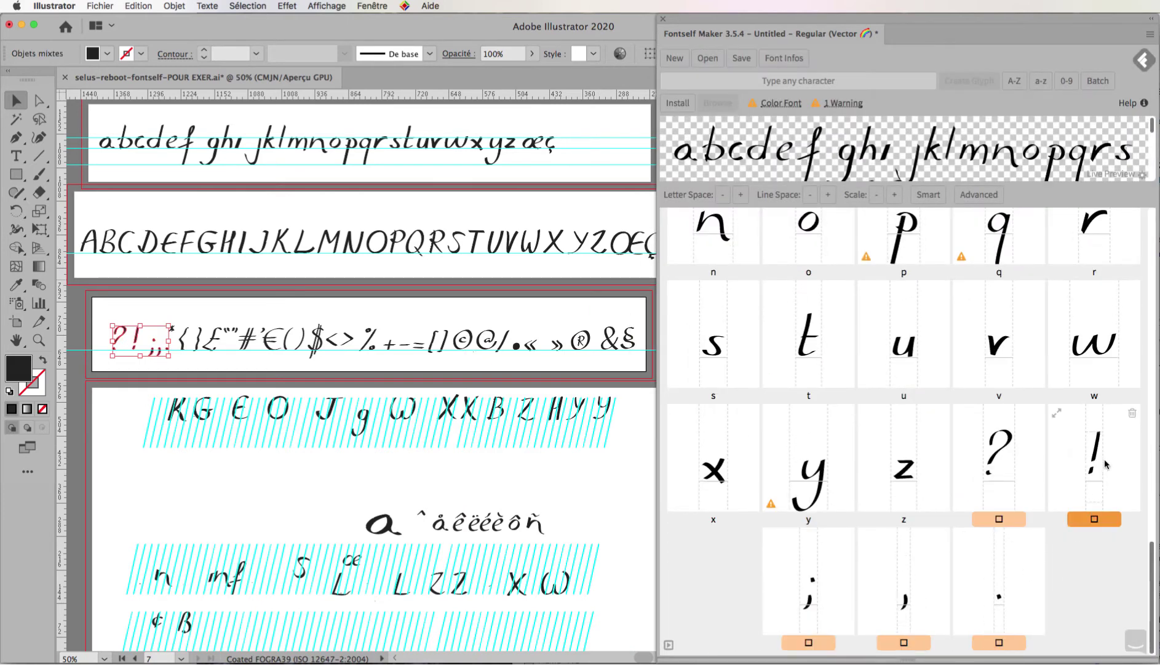
# Assign the characters ? and ! to the unnamed question mark and exclamation mark glyphs.
pyautogui.click(1002, 519)
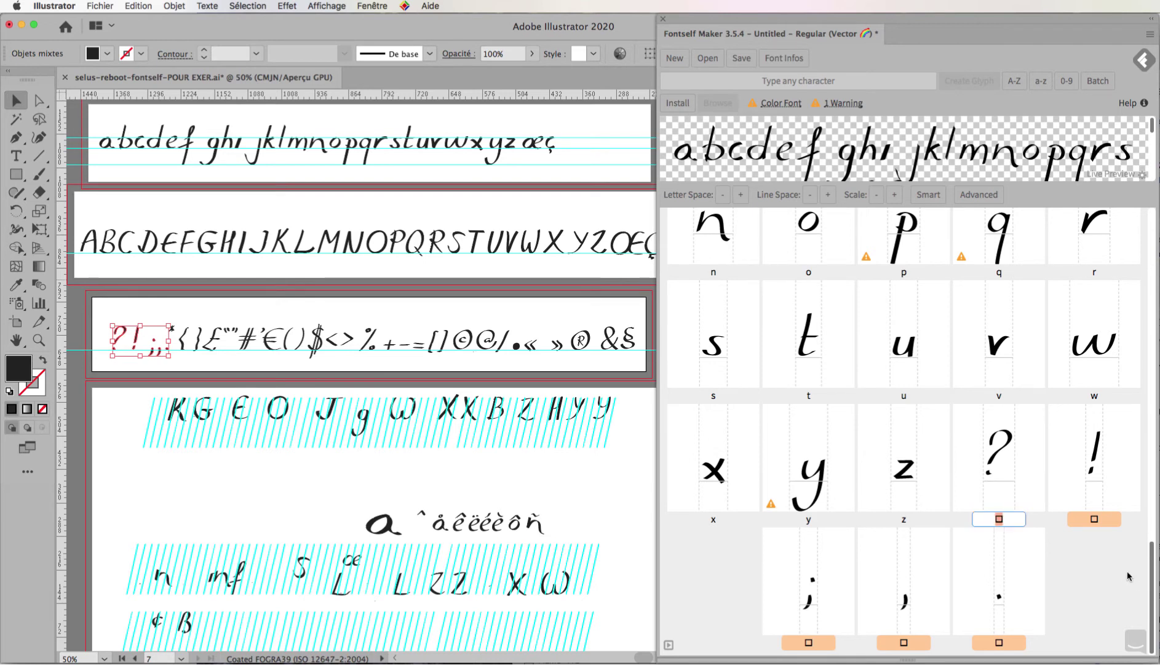
pyautogui.write('?')
pyautogui.click(1107, 518)
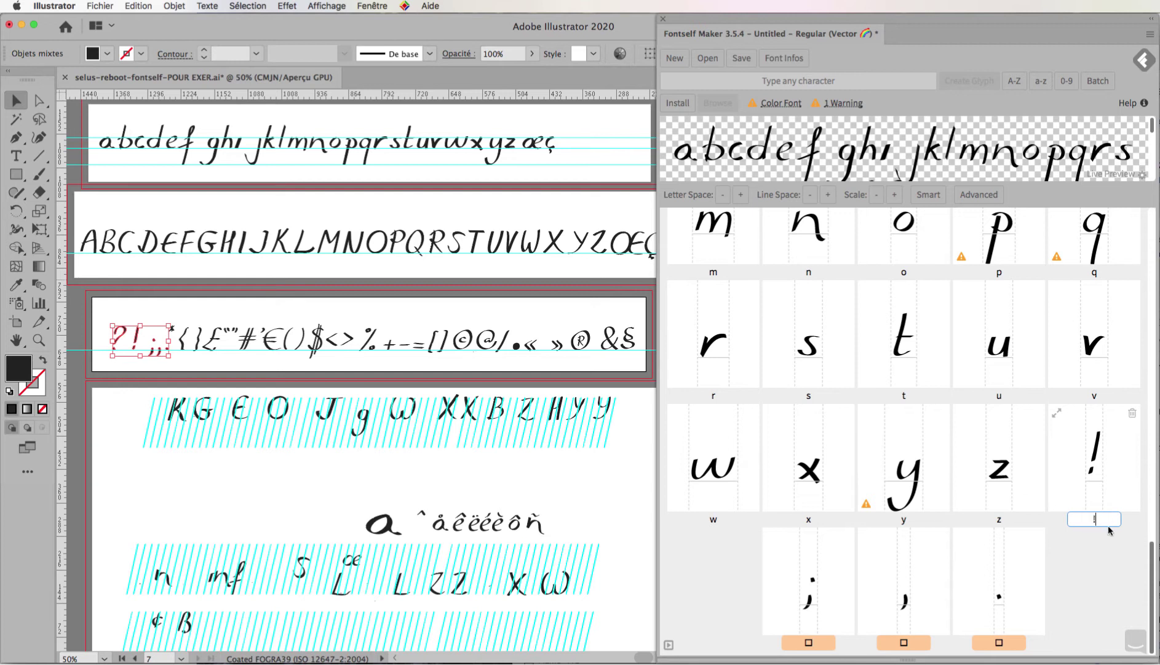
pyautogui.write('!')
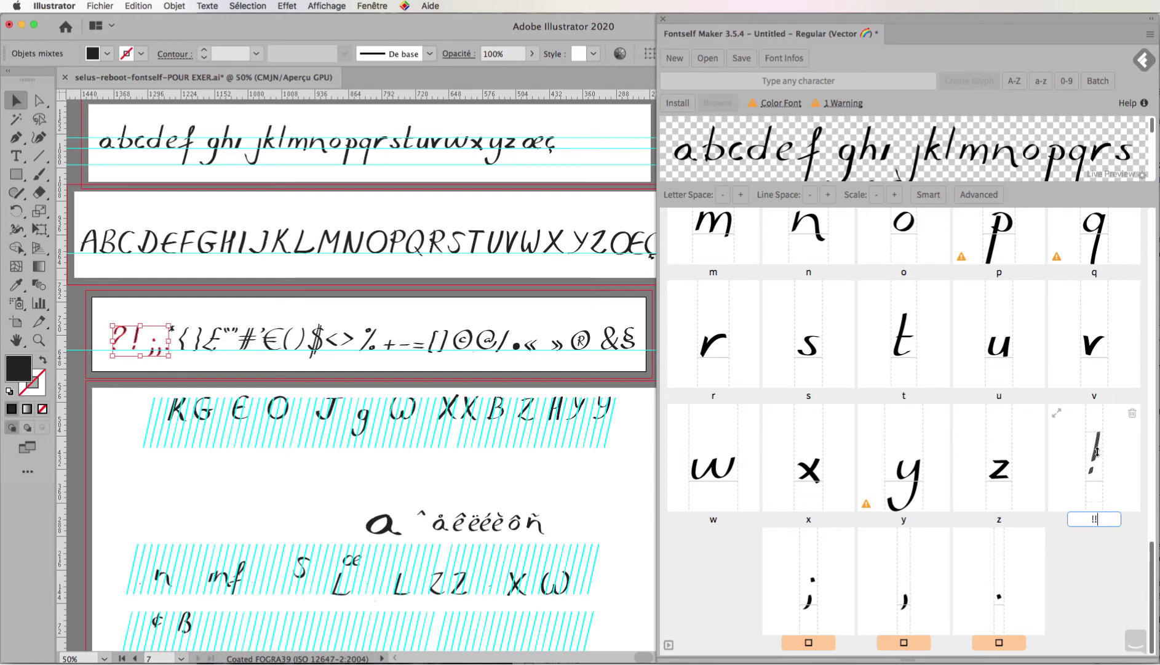
pyautogui.press('Return')
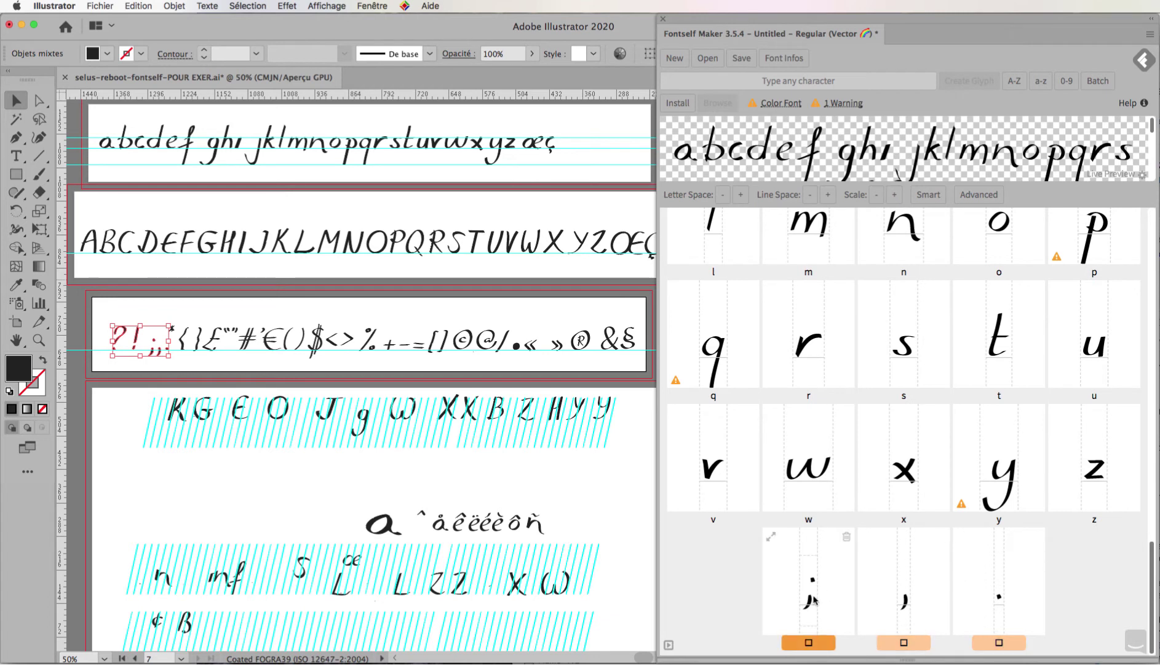
# Assign the characters ; , and . to the unnamed semicolon, comma and period glyphs.
pyautogui.click(816, 641)
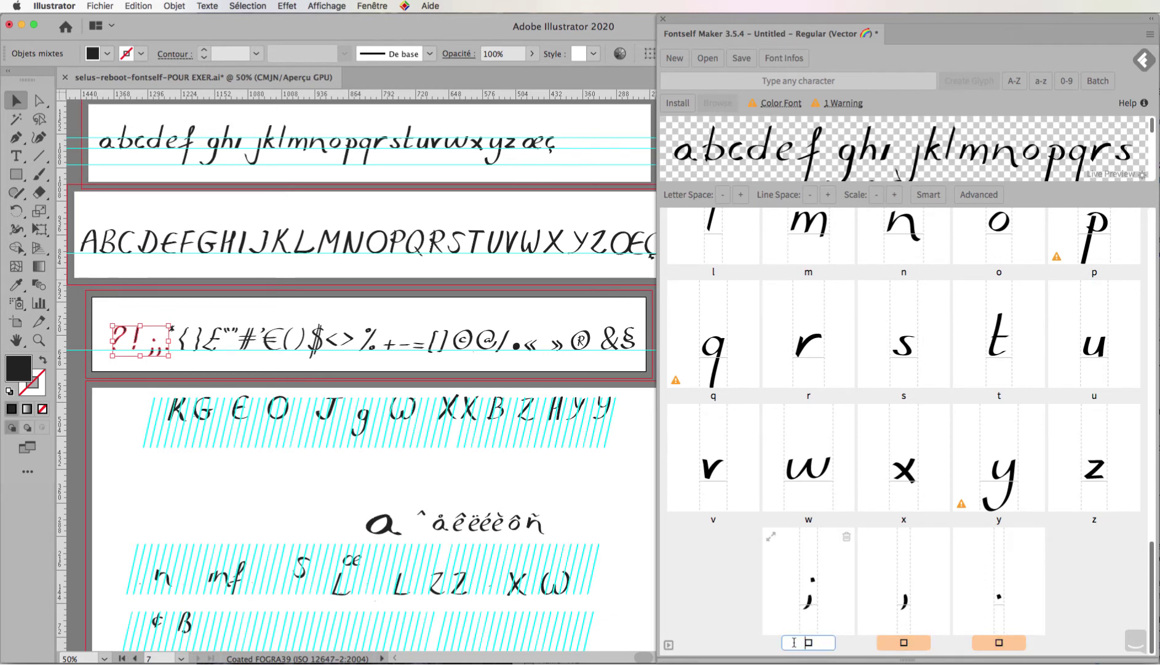
pyautogui.moveTo(810, 642); pyautogui.dragTo(803, 642)
pyautogui.write(';')
pyautogui.doubleClick(922, 642)
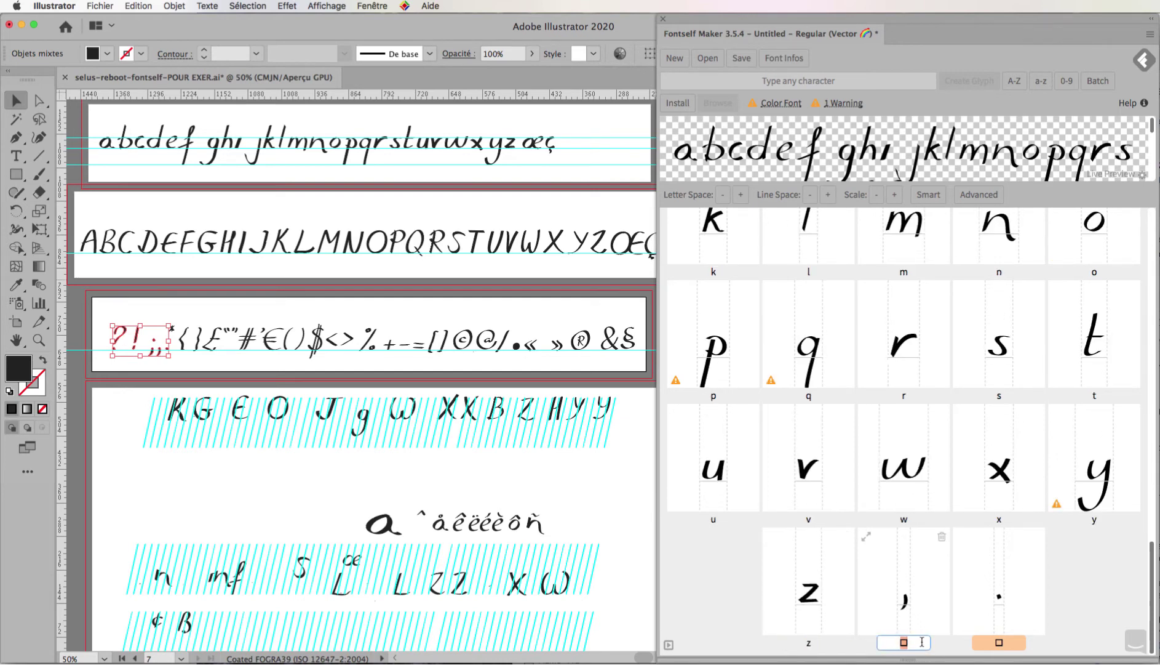
pyautogui.write(',')
pyautogui.doubleClick(1010, 642)
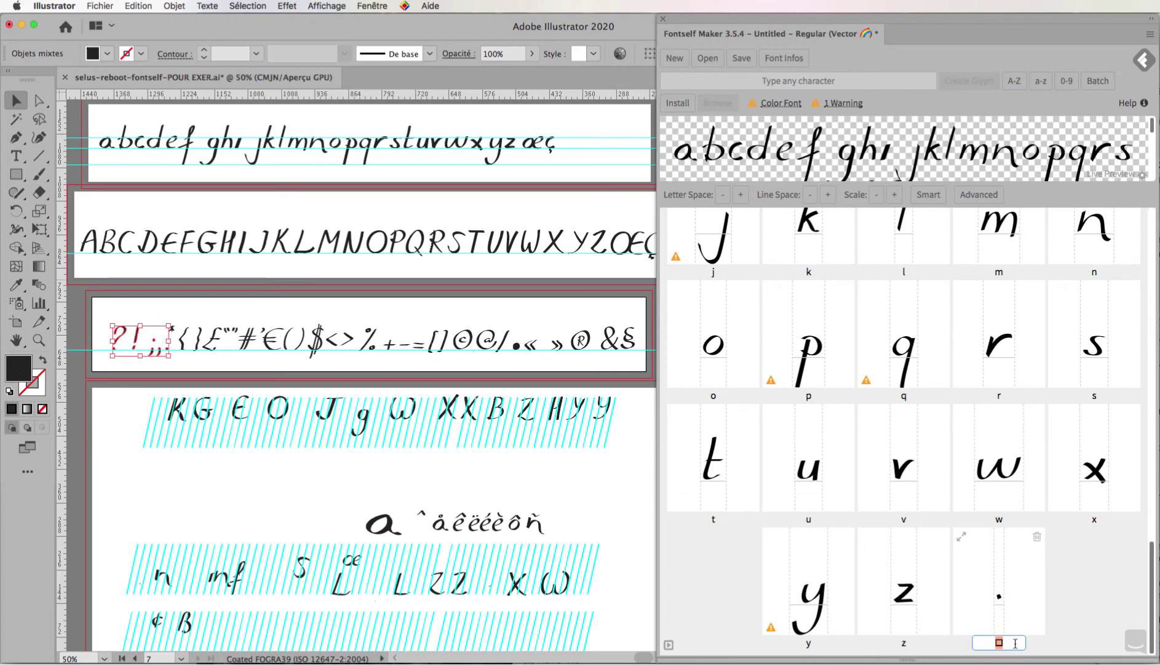
pyautogui.write('.')
pyautogui.press('Return')
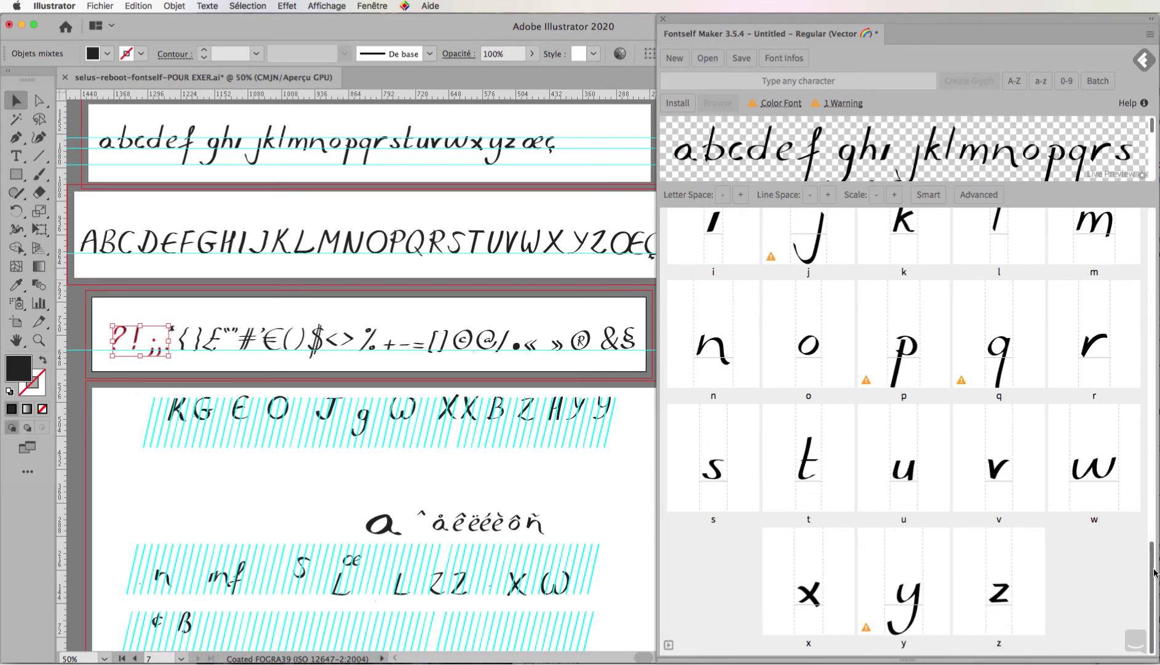
# Open the semicolon glyph and lower it to a bottom value of about -192, and return to the glyph overview.
pyautogui.scroll(10, 1155, 573)
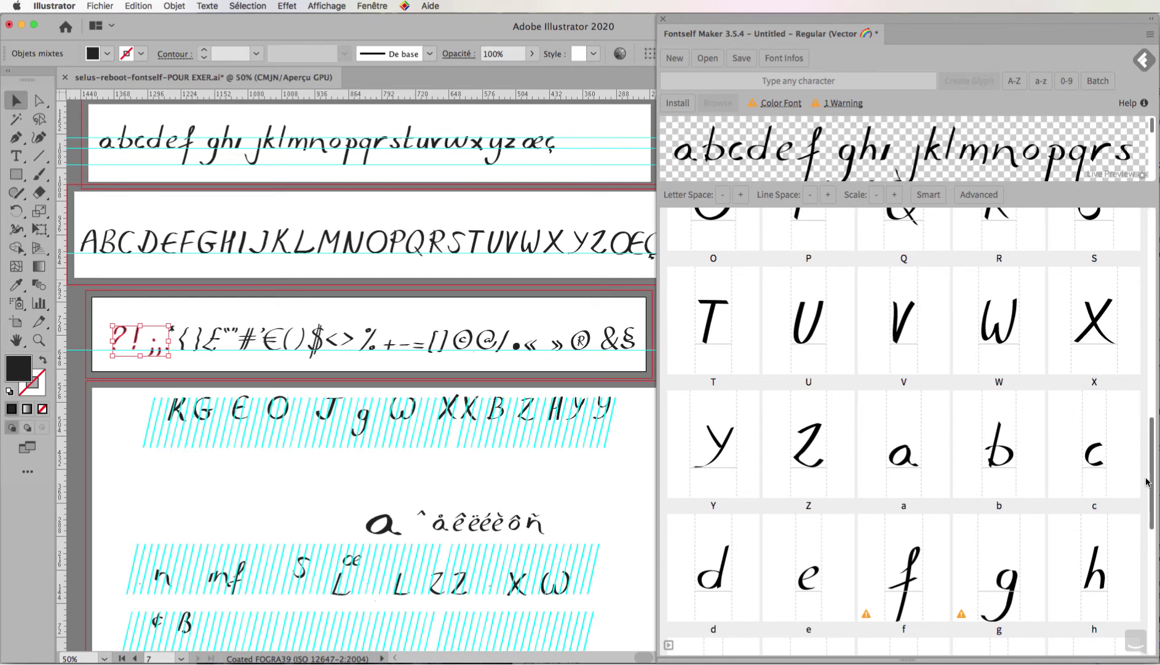
pyautogui.scroll(10, 1147, 484)
pyautogui.scroll(3, 1105, 375)
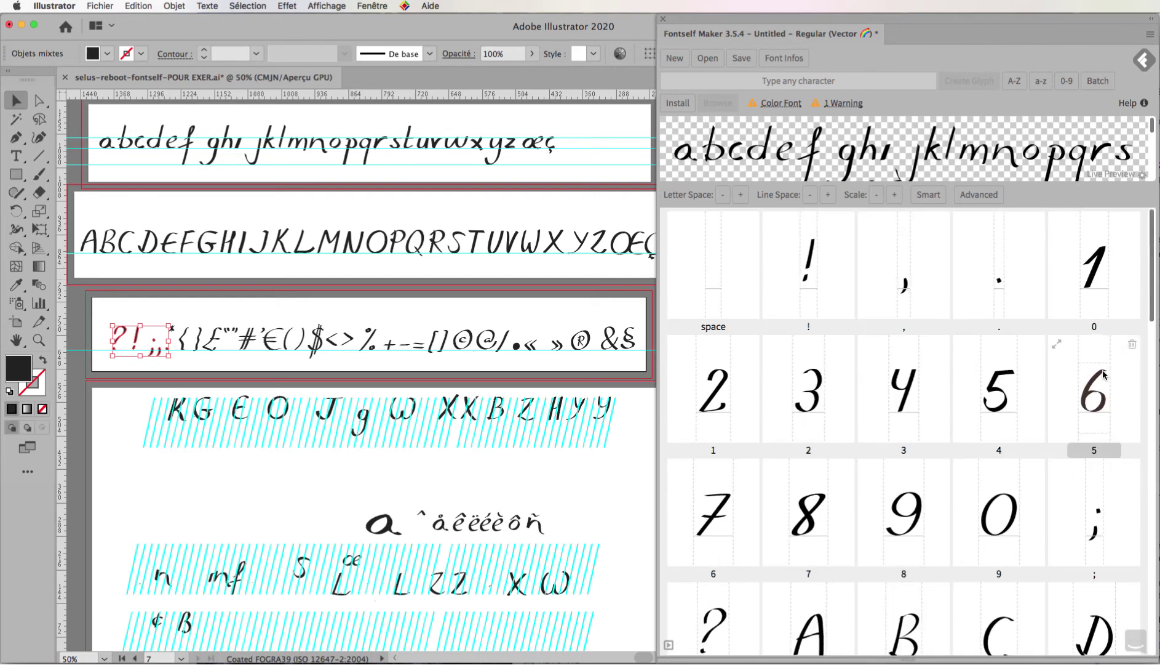
pyautogui.doubleClick(1100, 526)
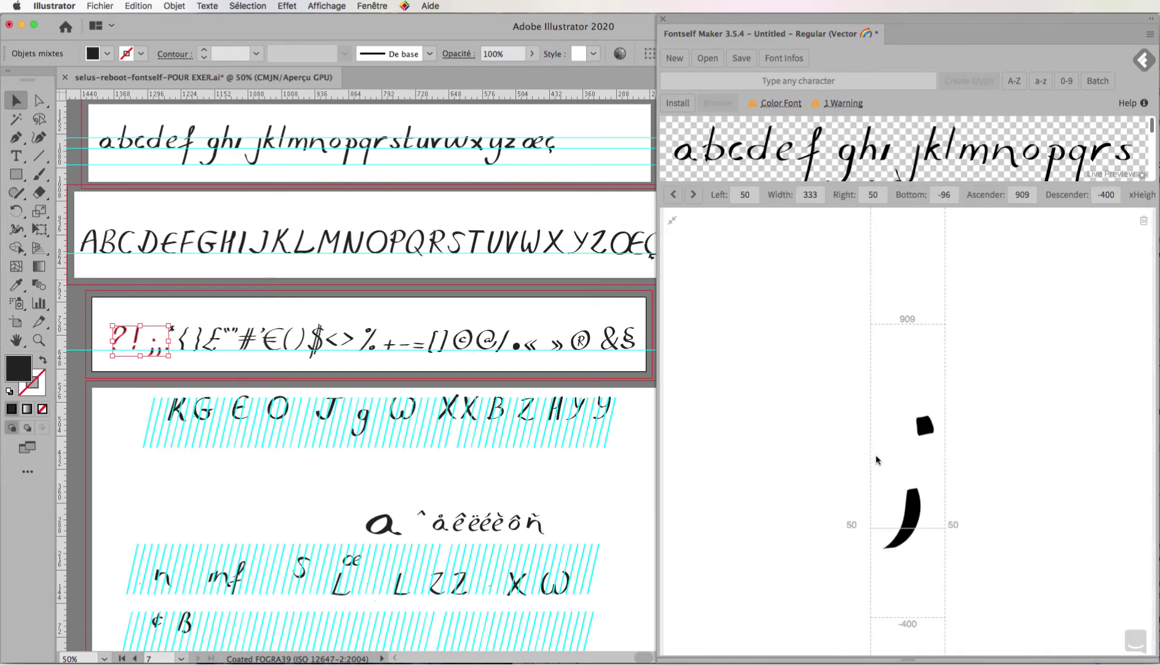
pyautogui.moveTo(907, 497); pyautogui.dragTo(912, 525)
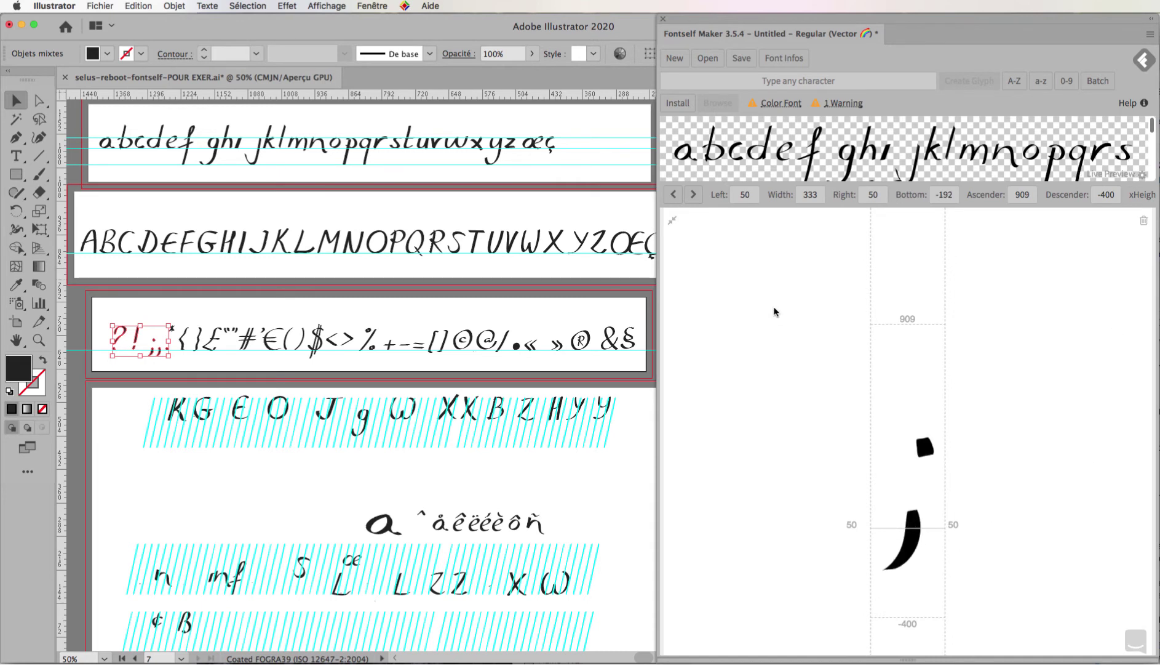
pyautogui.click(673, 221)
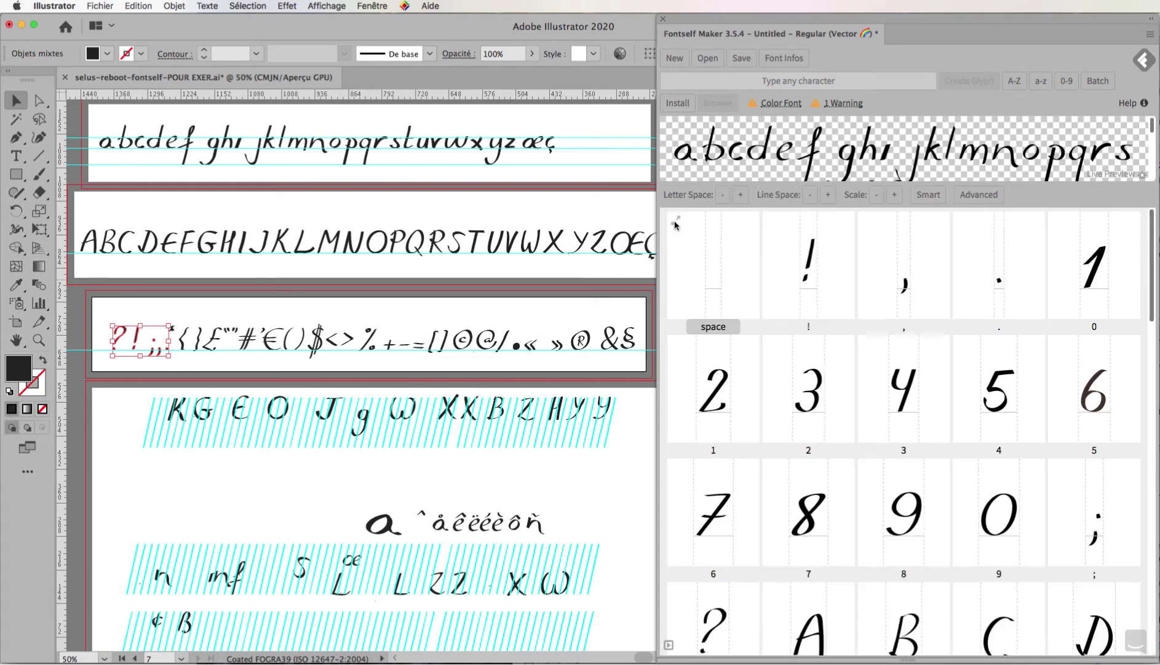
# Lower the exclamation mark glyph onto the baseline and the question mark glyph to a bottom value of about -8.
pyautogui.doubleClick(810, 280)
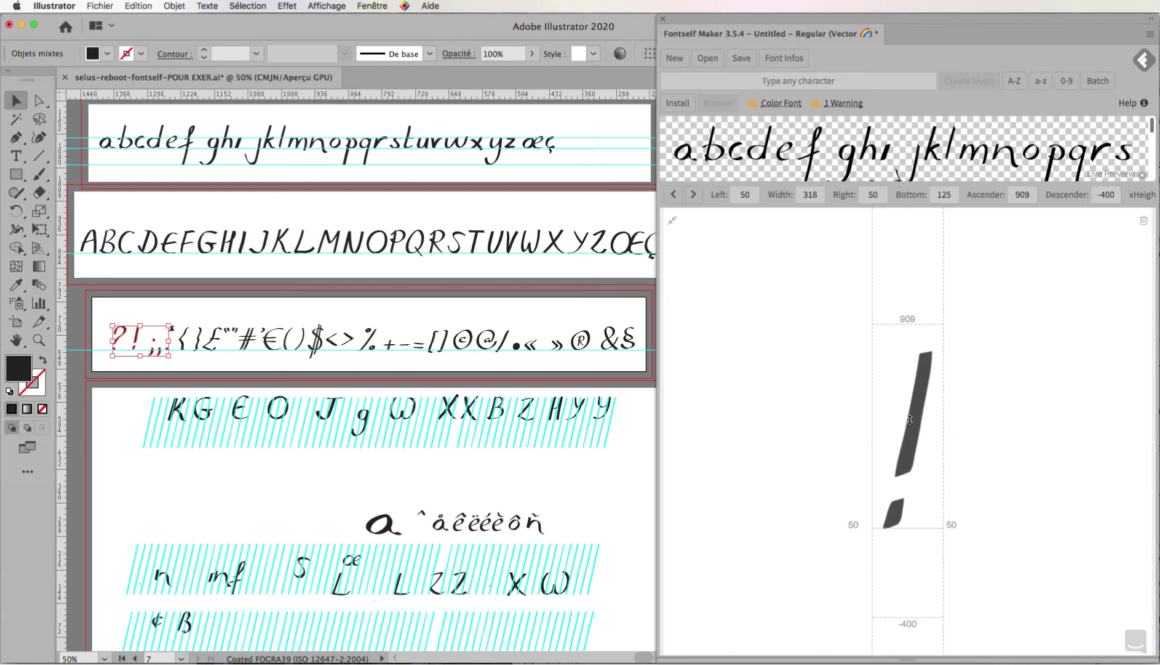
pyautogui.click(673, 221)
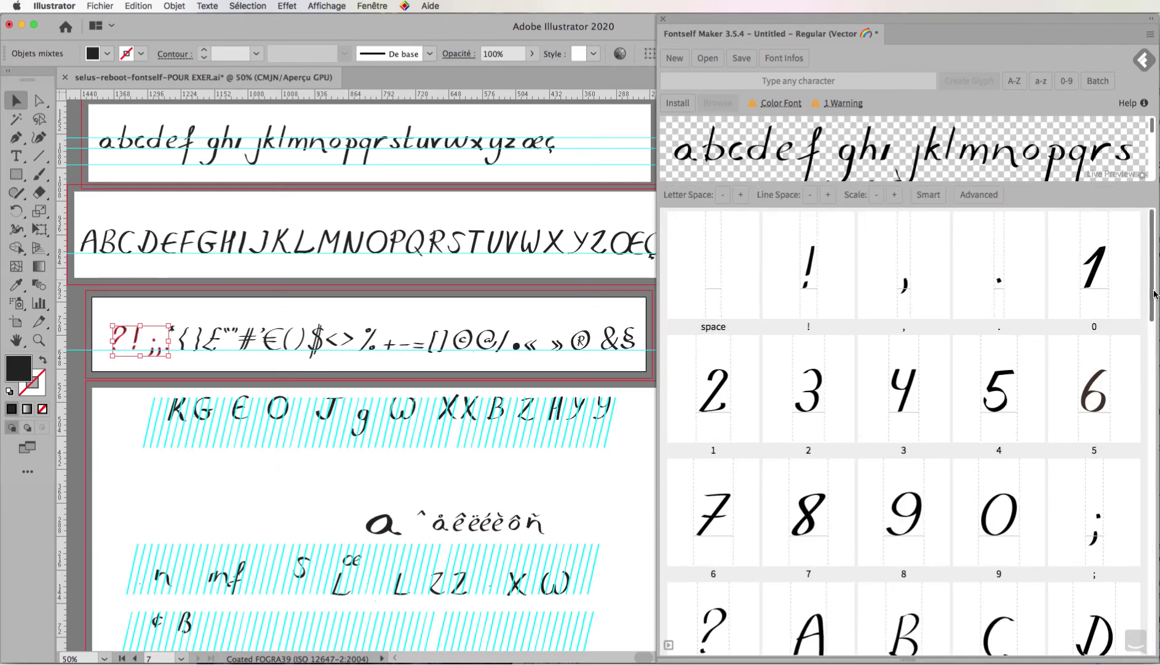
pyautogui.moveTo(1151, 296); pyautogui.dragTo(1149, 376)
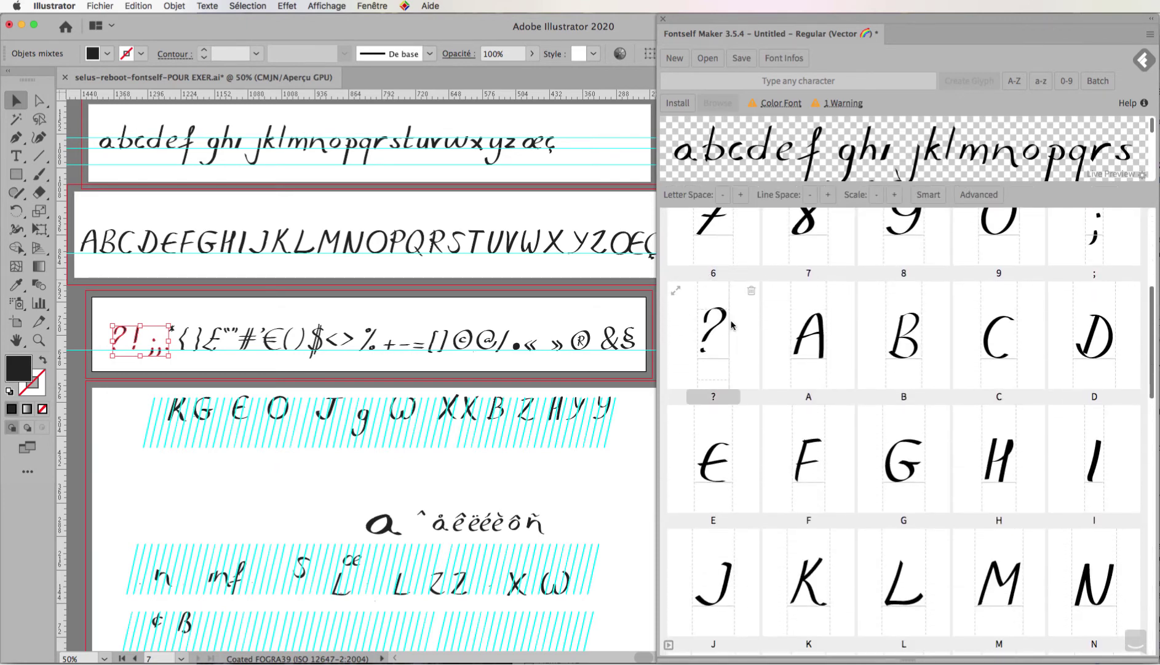
pyautogui.doubleClick(706, 320)
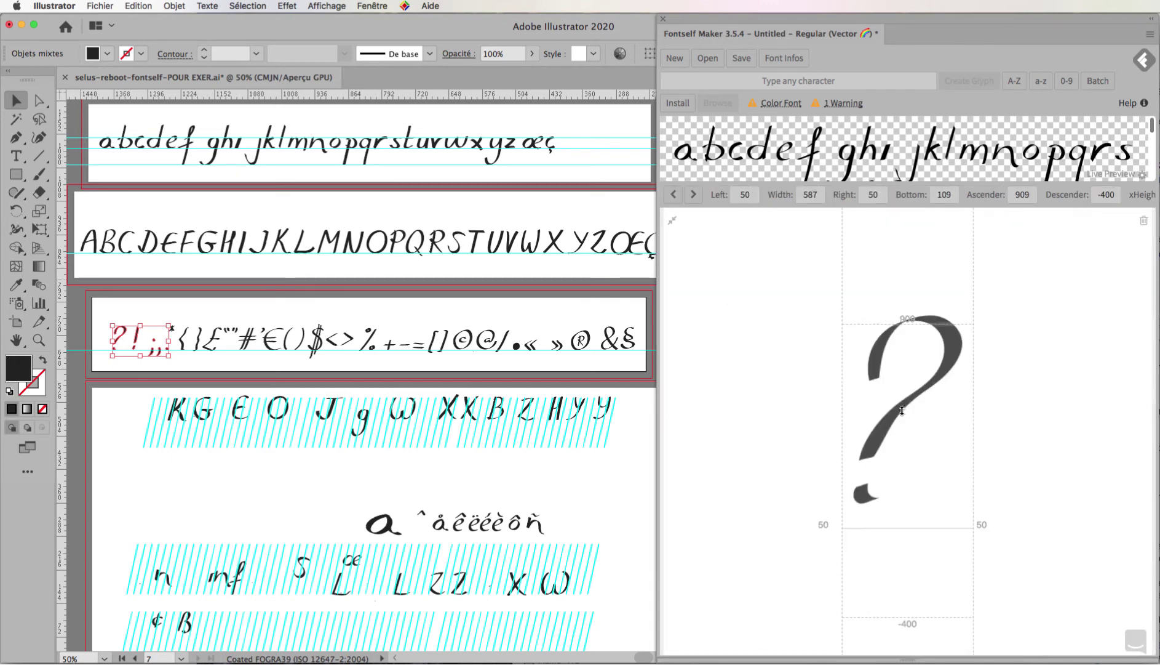
pyautogui.moveTo(901, 438); pyautogui.dragTo(901, 438)
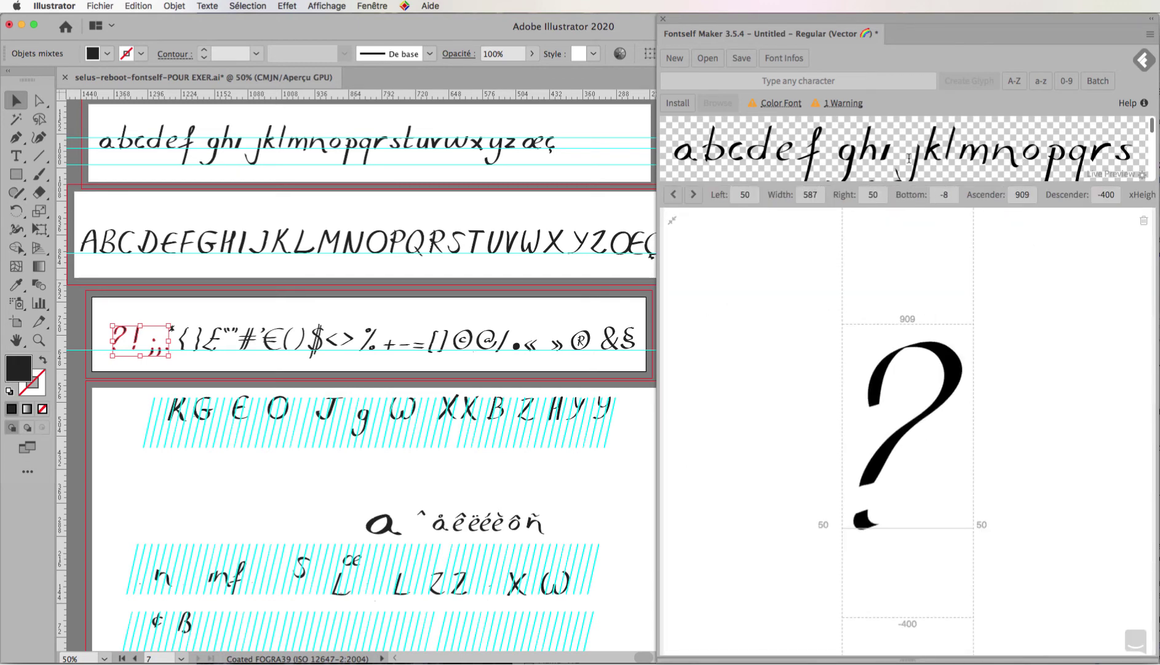
pyautogui.click(672, 219)
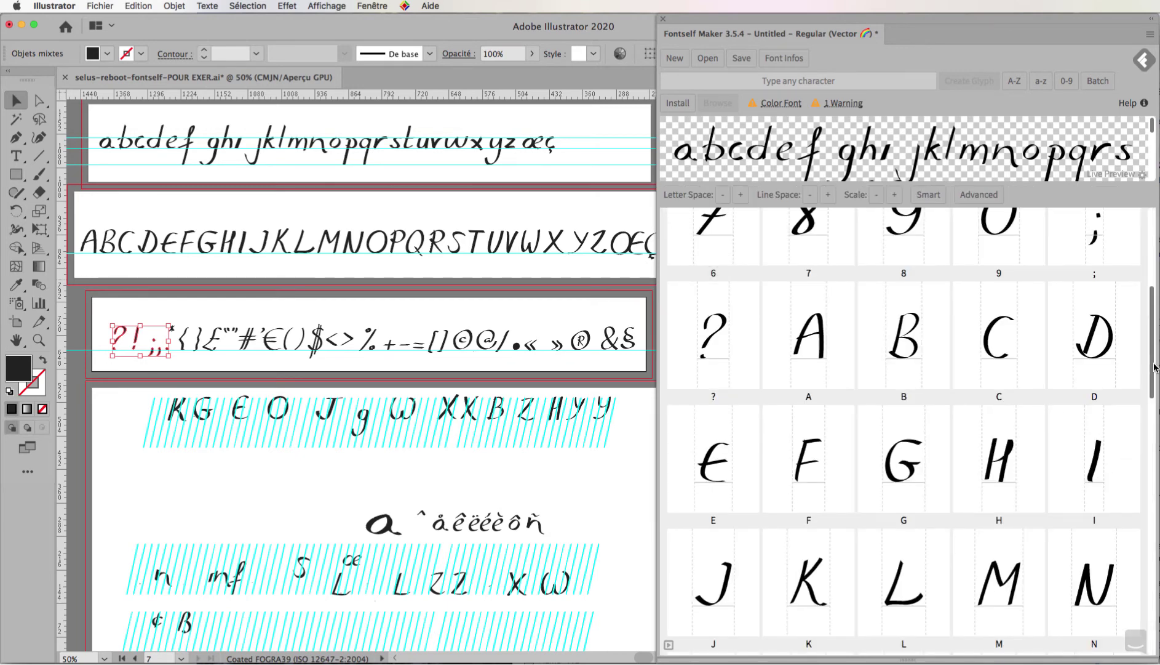
# Open the lowercase f glyph and set the descender to -750.
pyautogui.moveTo(1152, 370); pyautogui.dragTo(1129, 558)
pyautogui.doubleClick(920, 364)
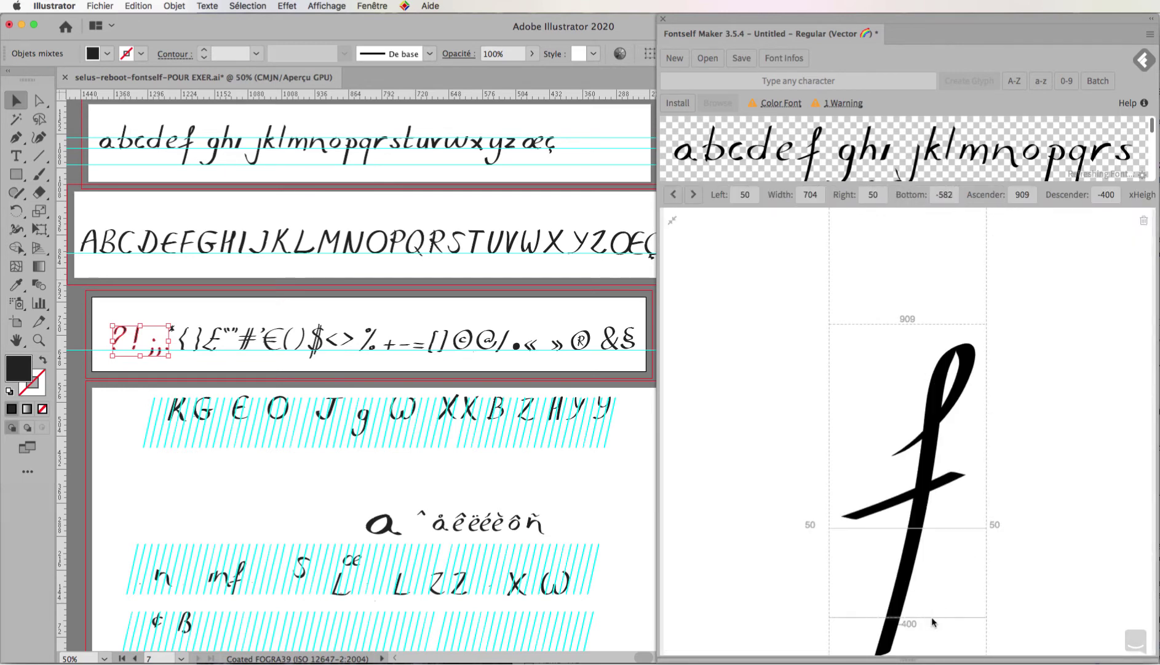
pyautogui.click(1105, 194)
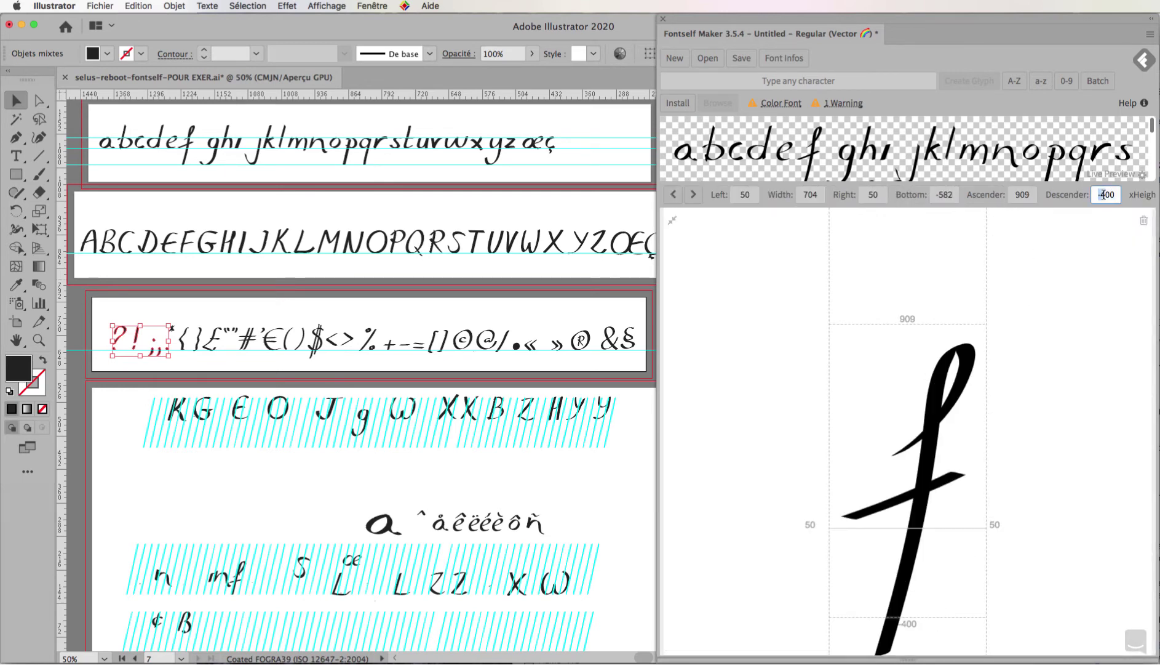
pyautogui.write('-750')
pyautogui.press('Return')
# Set the ascender to 800 in the lowercase f glyph view.
pyautogui.click(1017, 193)
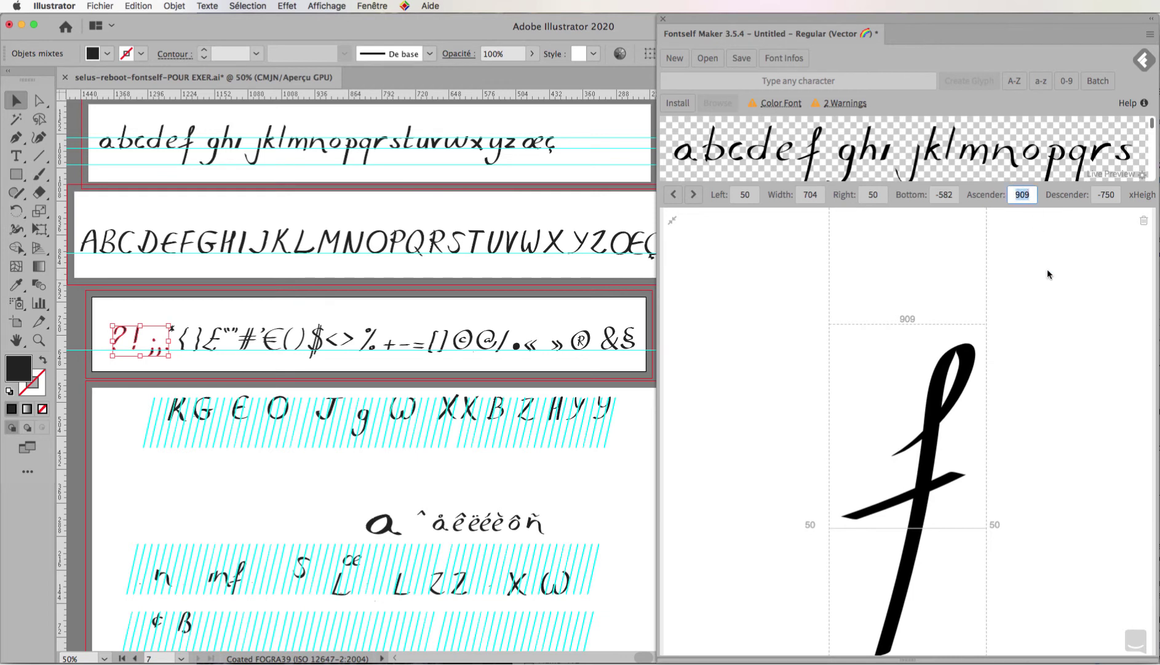
pyautogui.write('800')
pyautogui.press('Return')
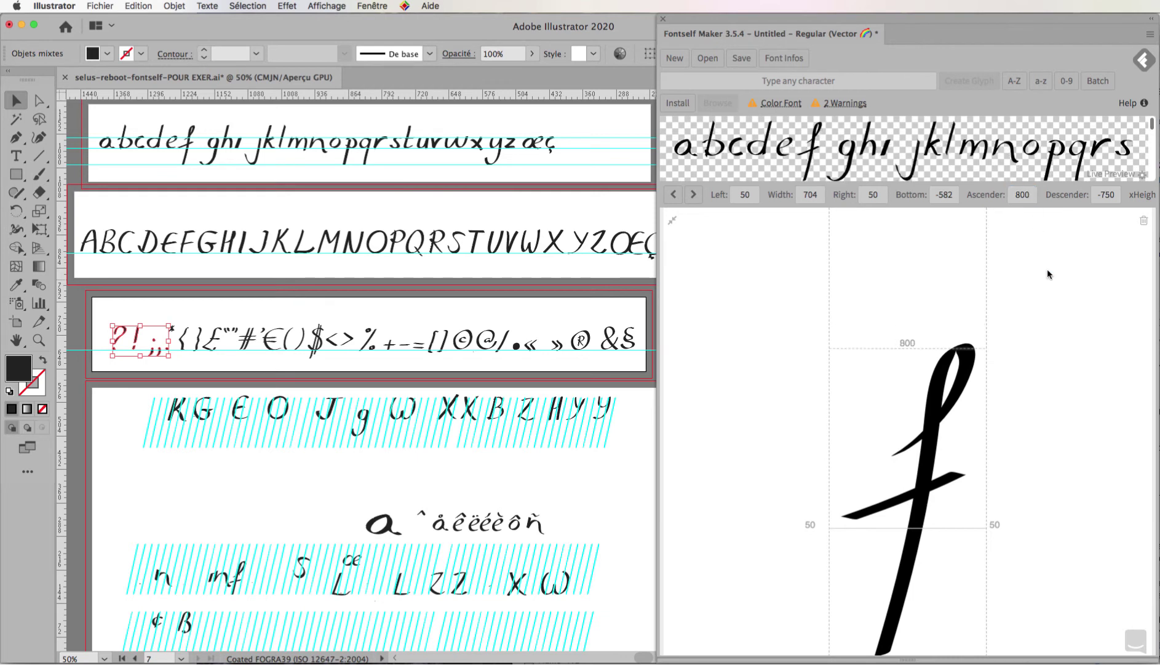
# Set the ascender to 820 so the guide meets the top of the lowercase f.
pyautogui.doubleClick(1023, 194)
pyautogui.write('820')
pyautogui.press('Return')
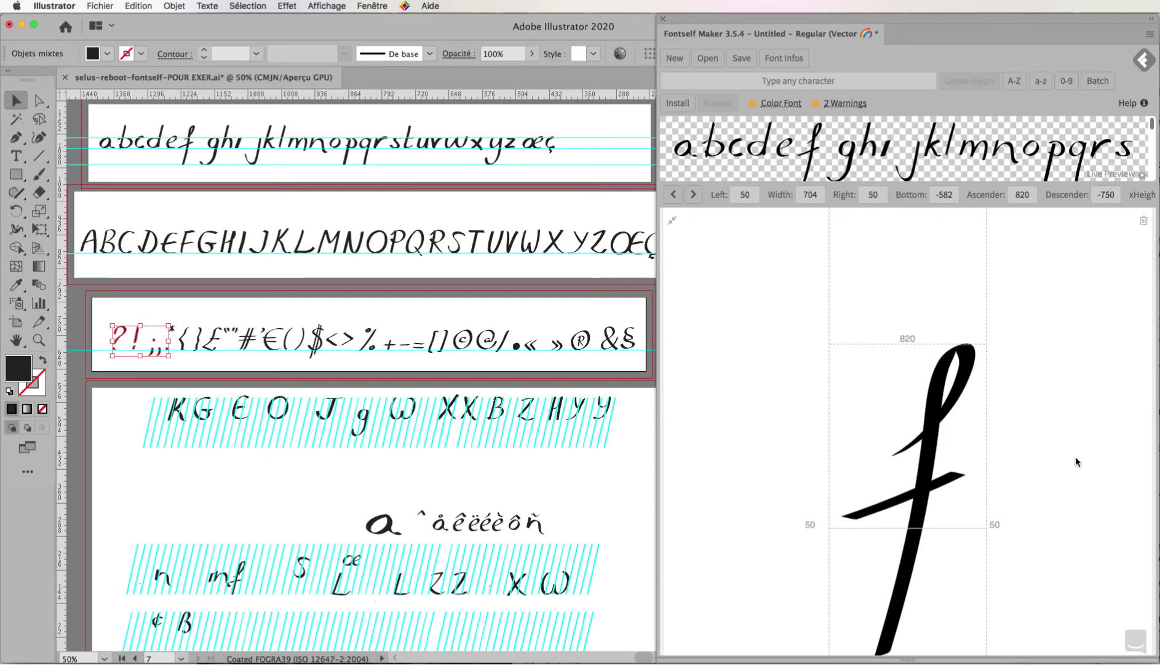
# Leave the f glyph view and batch-import the €, (, ), $, < and > outlines from the punctuation artboard as new glyphs.
pyautogui.click(672, 220)
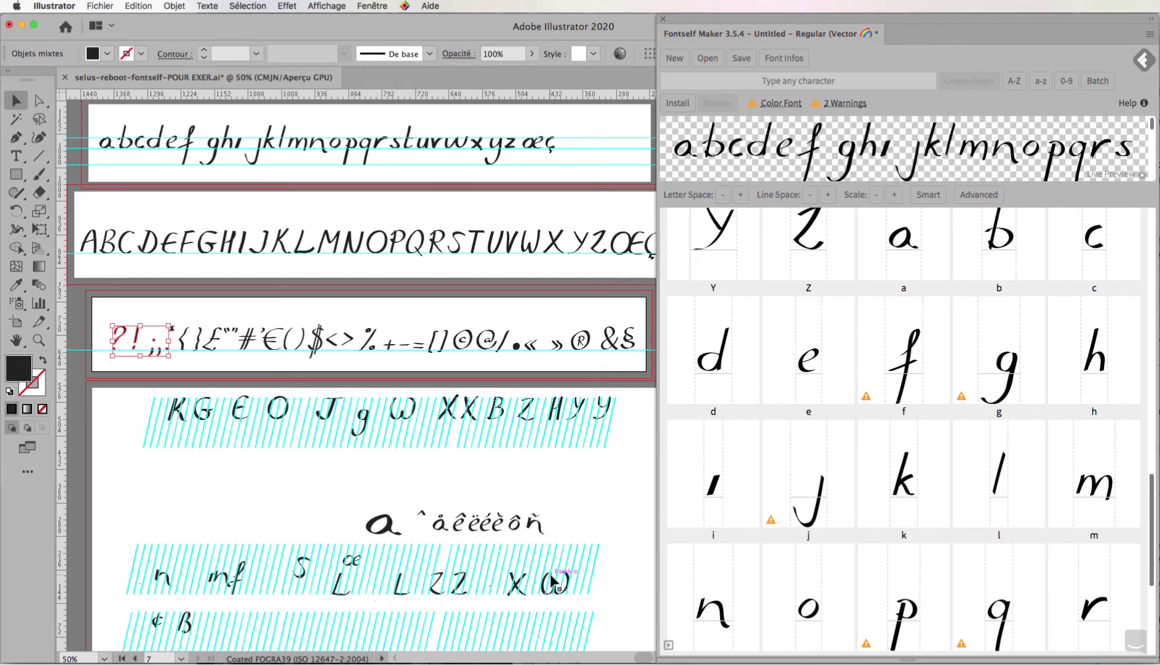
pyautogui.click(209, 342)
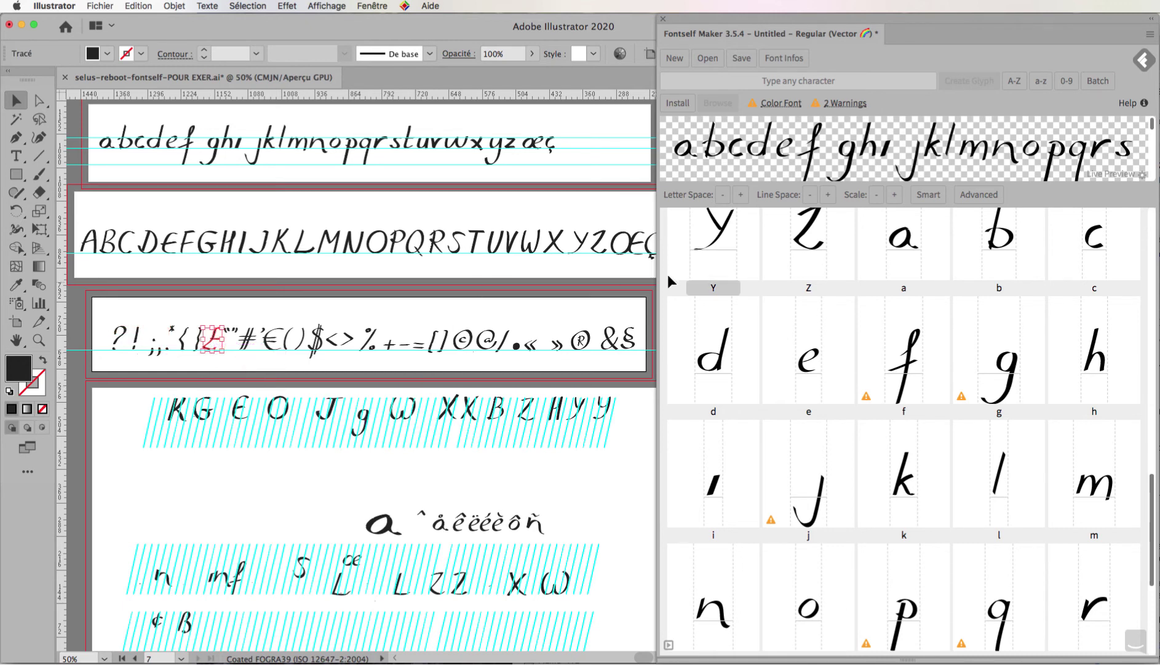
pyautogui.moveTo(191, 356); pyautogui.dragTo(198, 339)
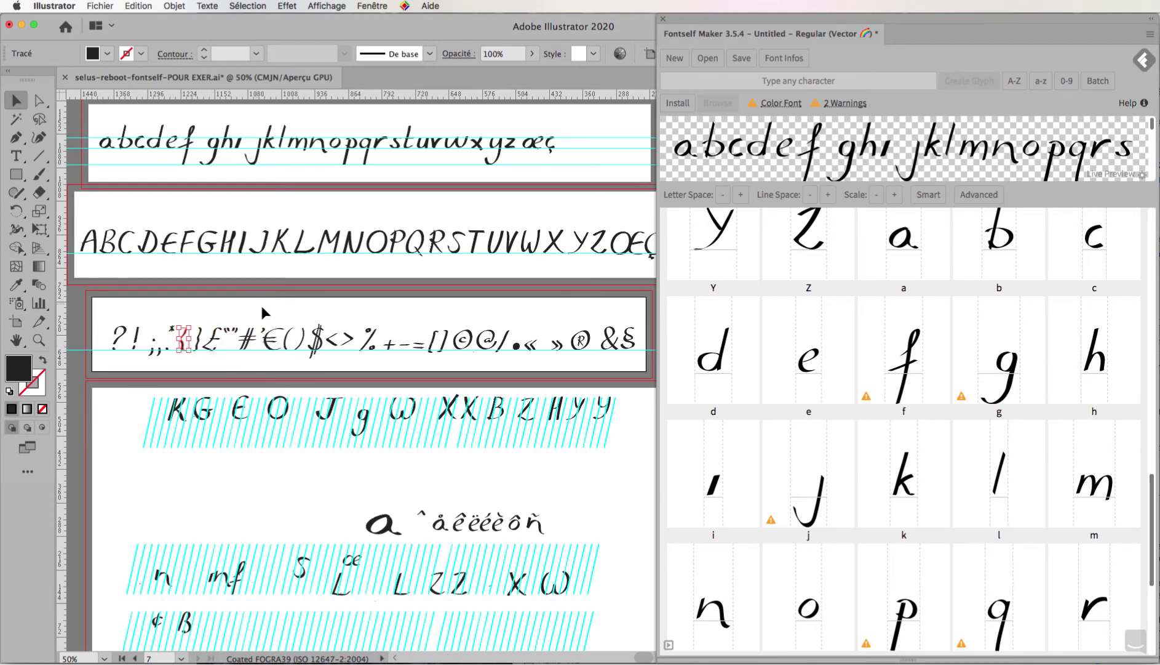
pyautogui.click(314, 308)
pyautogui.moveTo(277, 314); pyautogui.dragTo(336, 368)
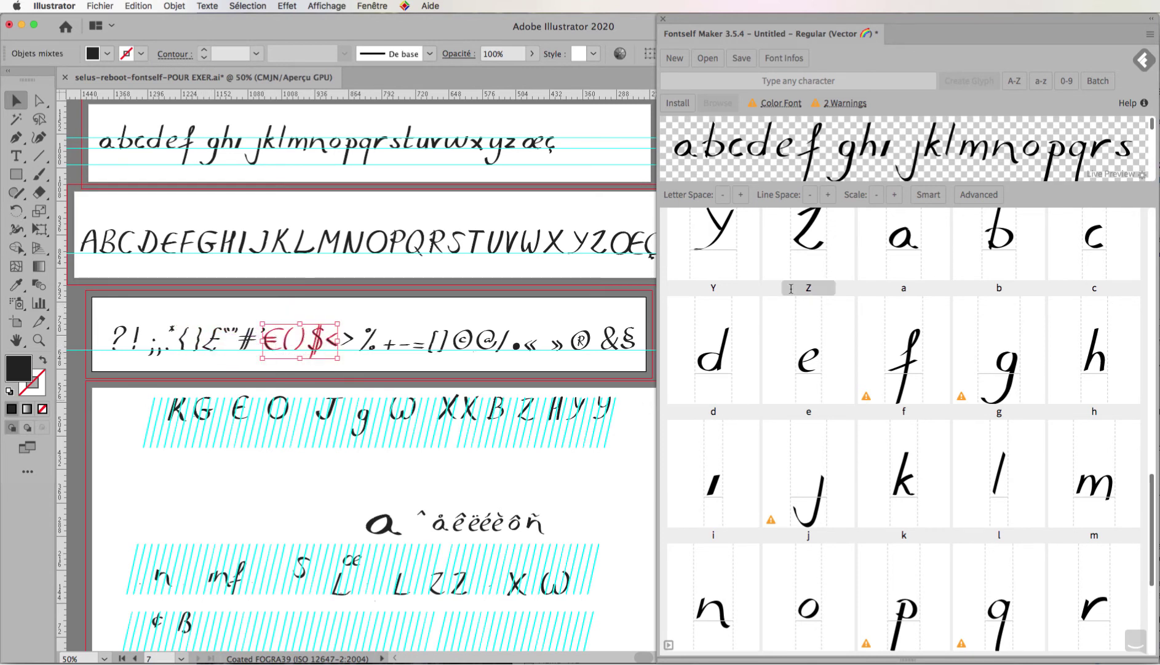
pyautogui.keyDown('shift'); pyautogui.click(349, 339); pyautogui.keyUp('shift')
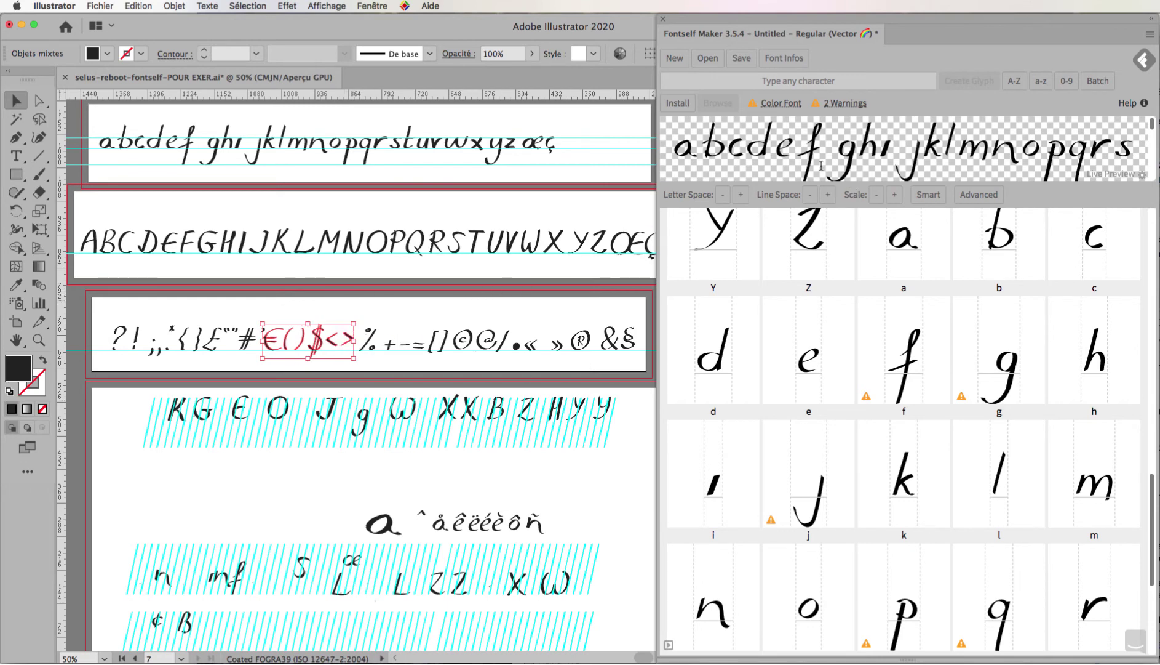
pyautogui.click(1098, 83)
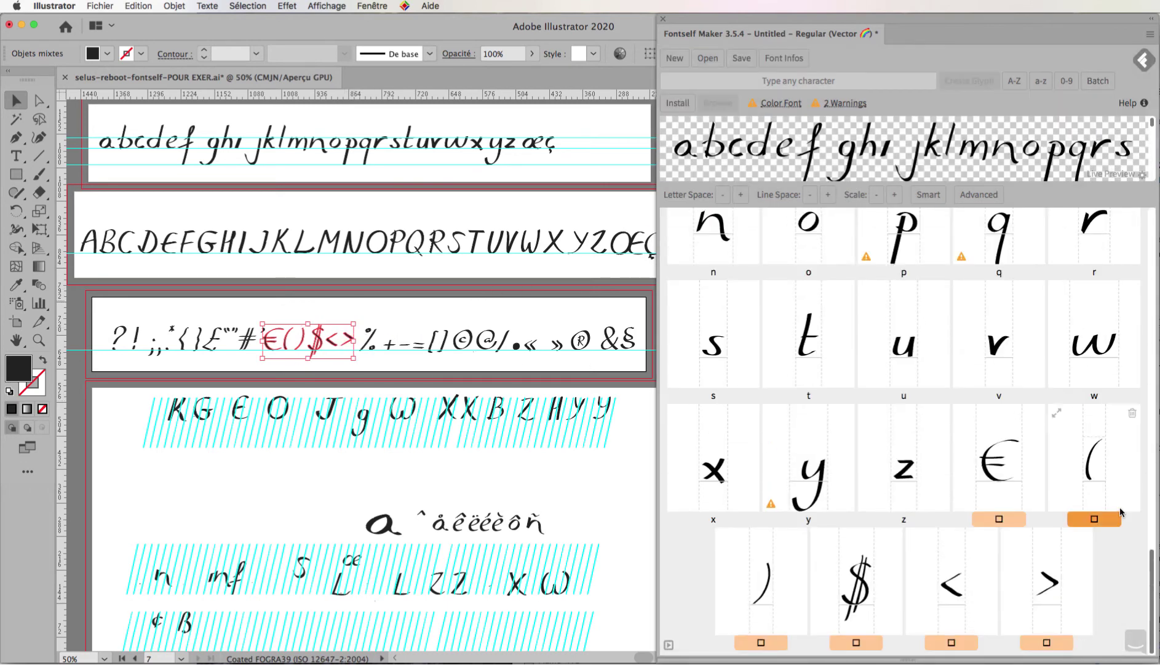
# Assign the characters €, ( and ) to the matching newly imported glyphs.
pyautogui.click(998, 519)
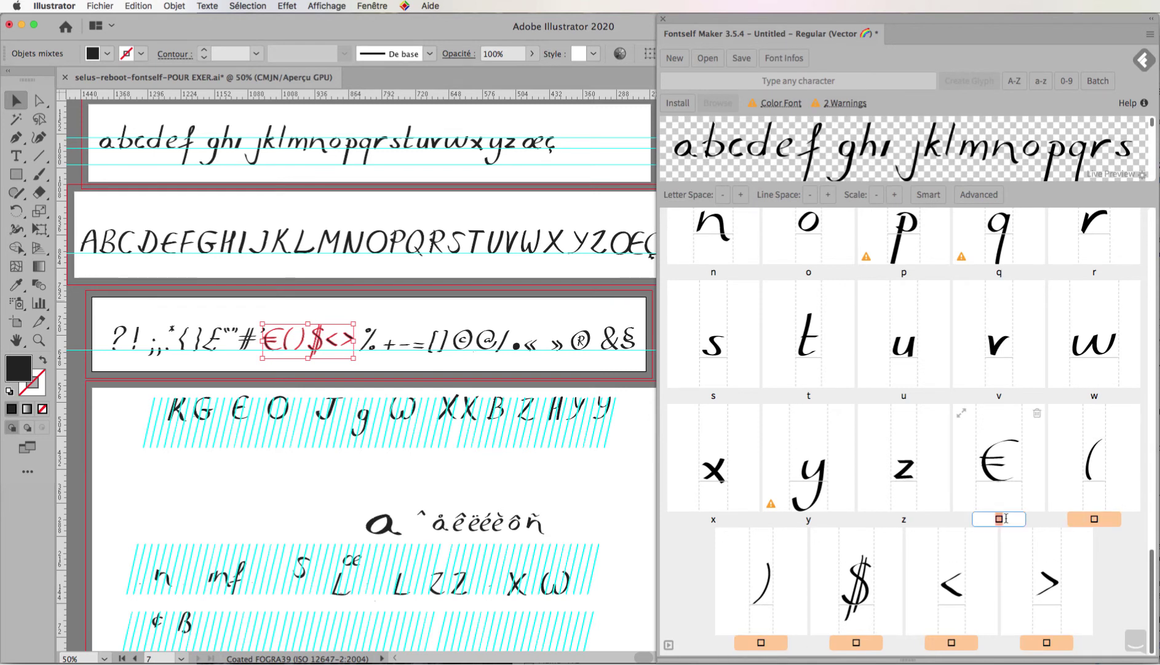
pyautogui.doubleClick(999, 519)
pyautogui.write('€')
pyautogui.click(1094, 519)
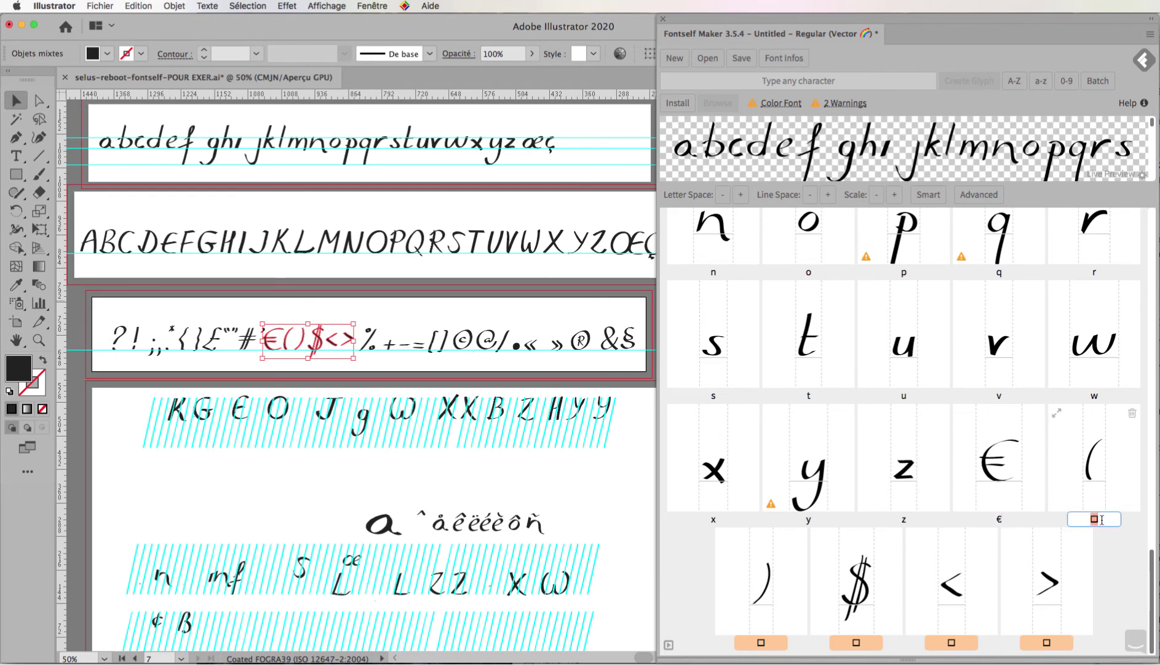
pyautogui.write('(')
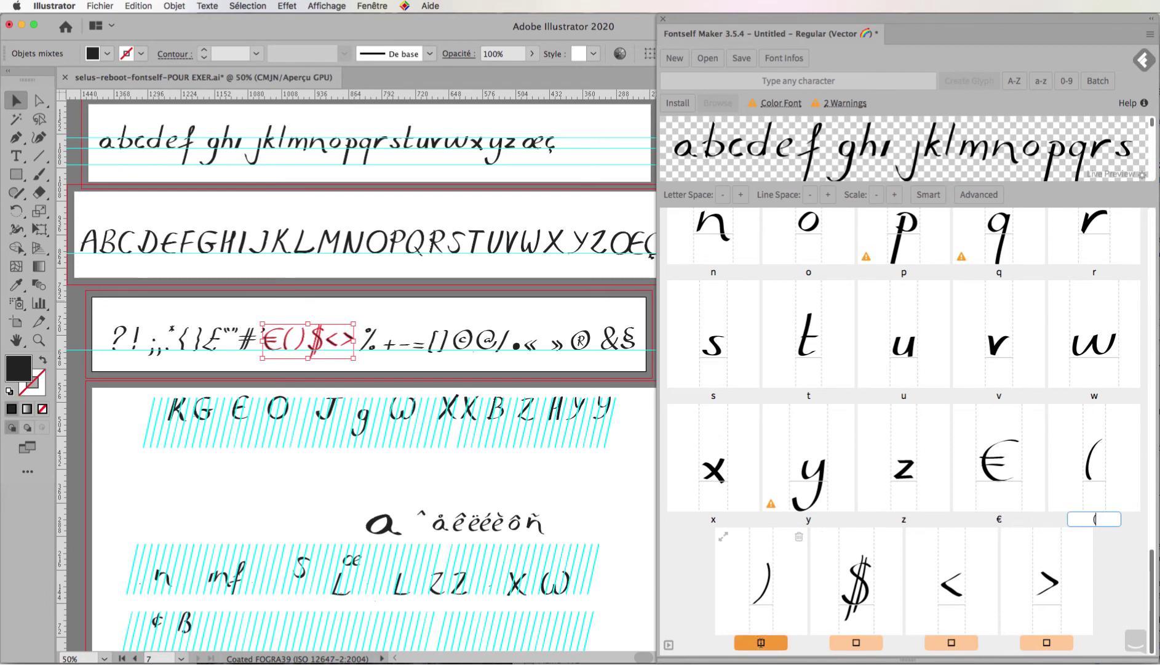
pyautogui.click(761, 642)
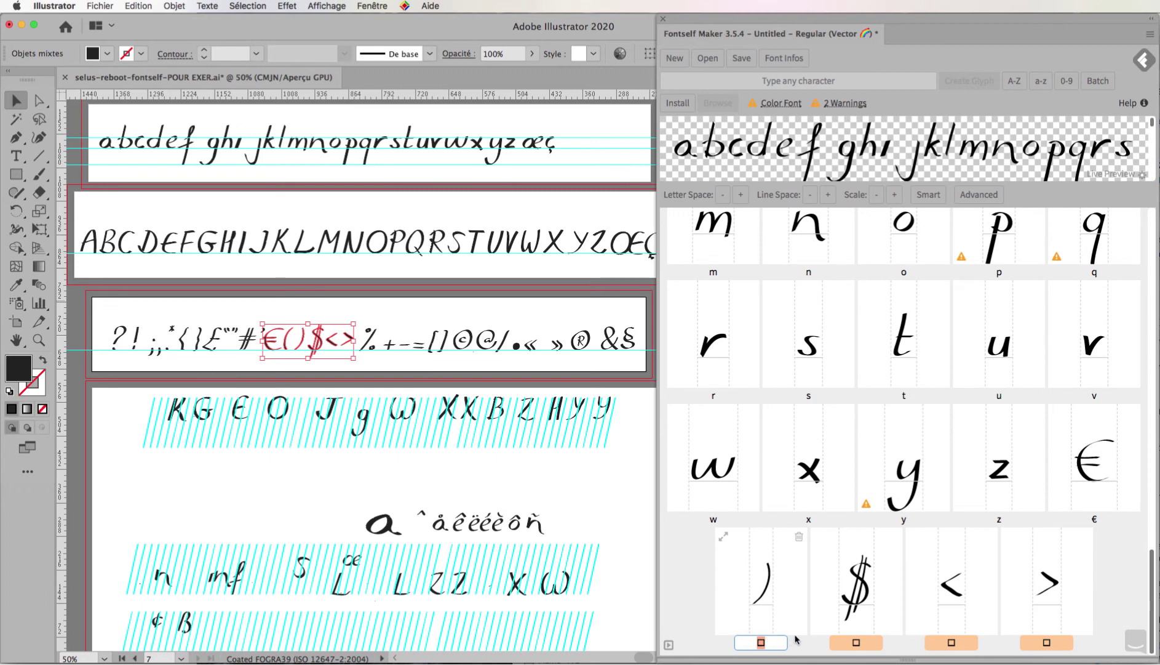
pyautogui.write(')')
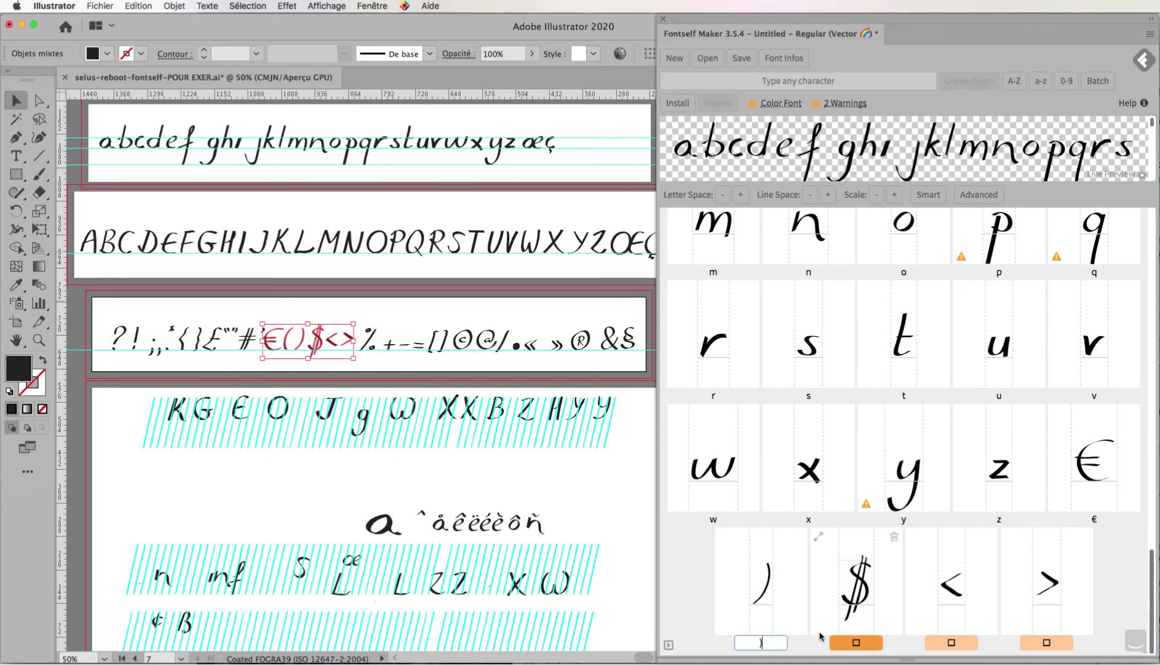
# Assign the characters $, < and > to the remaining unnamed glyphs.
pyautogui.click(863, 640)
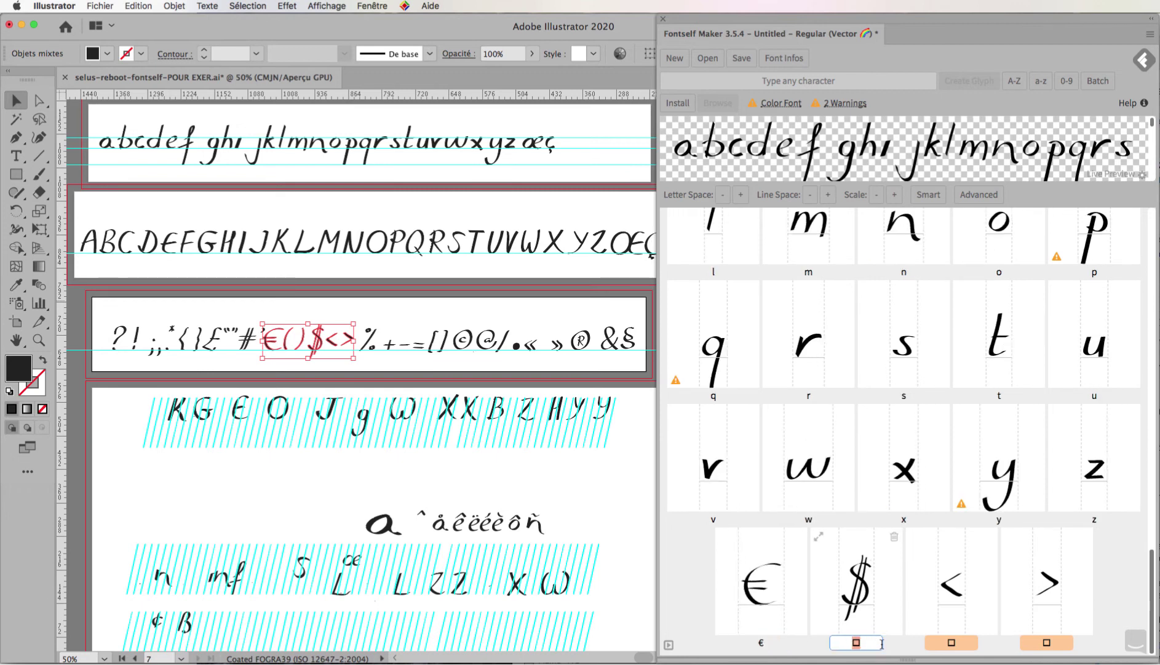
pyautogui.write('$')
pyautogui.click(960, 642)
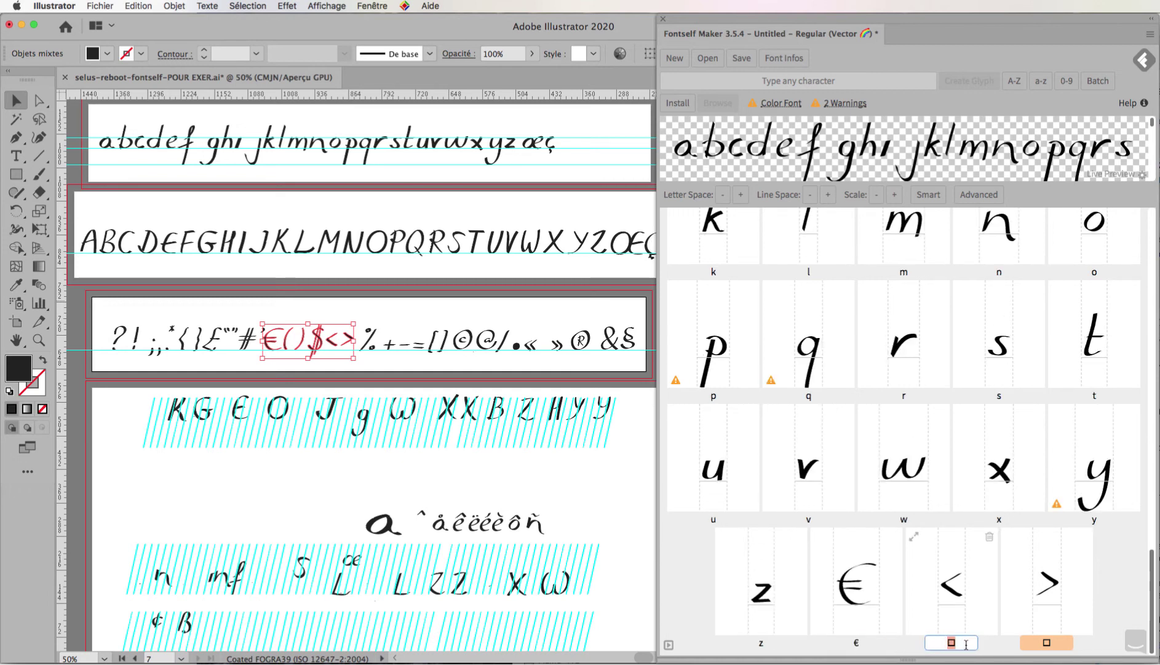
pyautogui.write('<')
pyautogui.click(1060, 643)
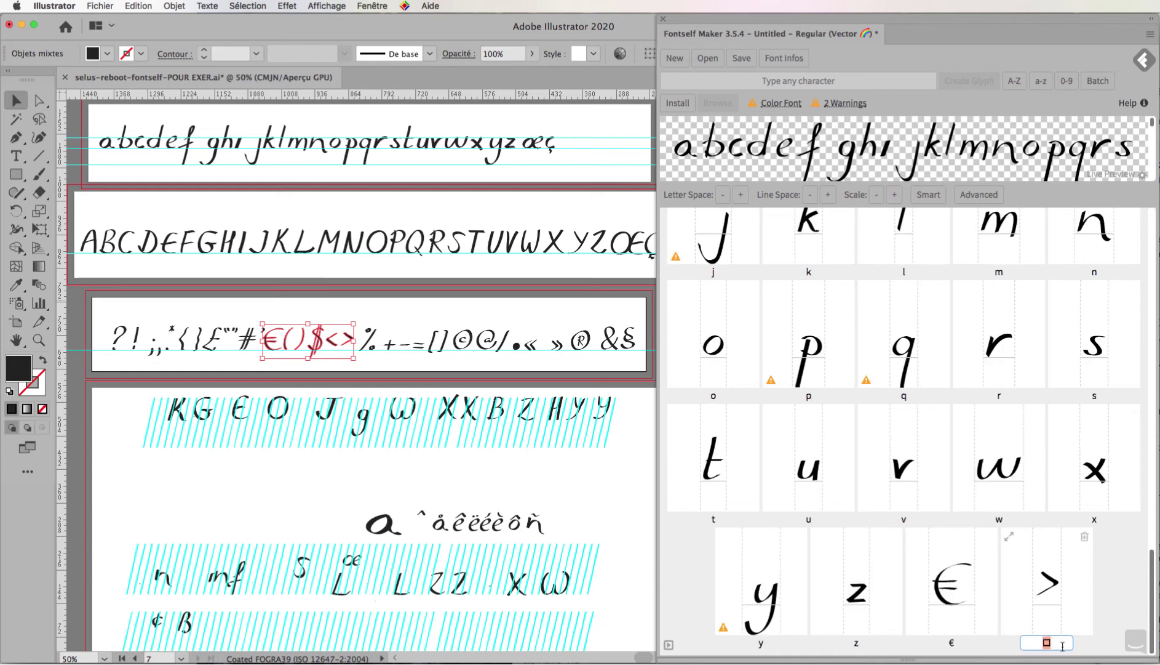
pyautogui.write('>')
pyautogui.press('Return')
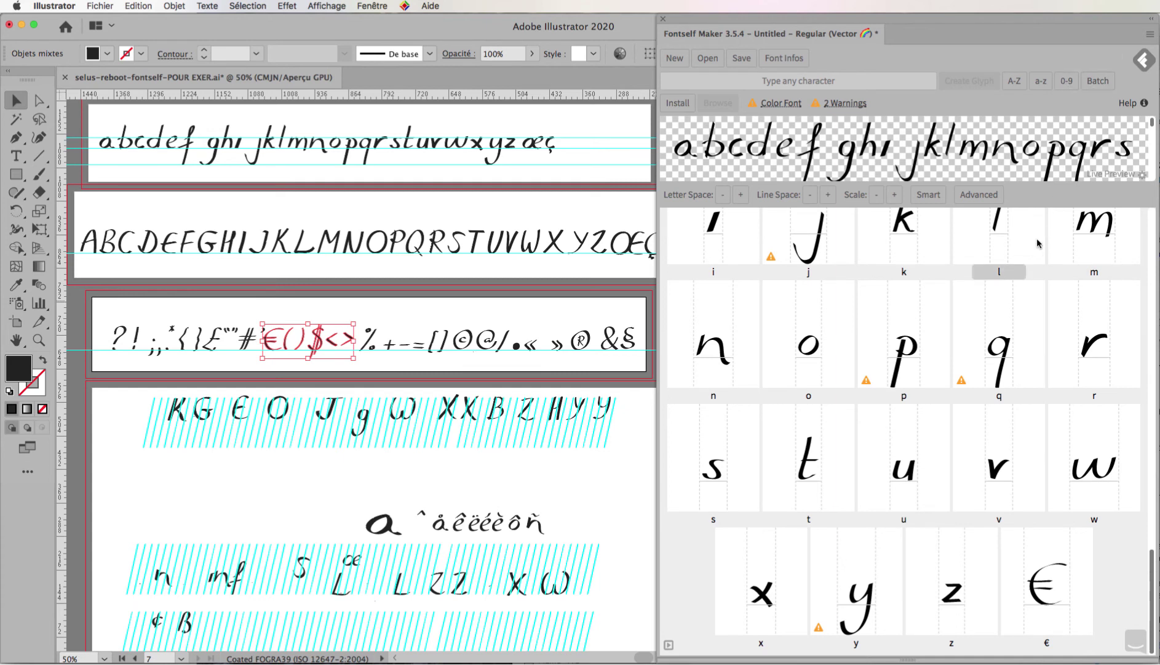
# Add the letters VA to the kerning pad in the advanced settings and tighten the pair's kerning to -166.
pyautogui.click(983, 196)
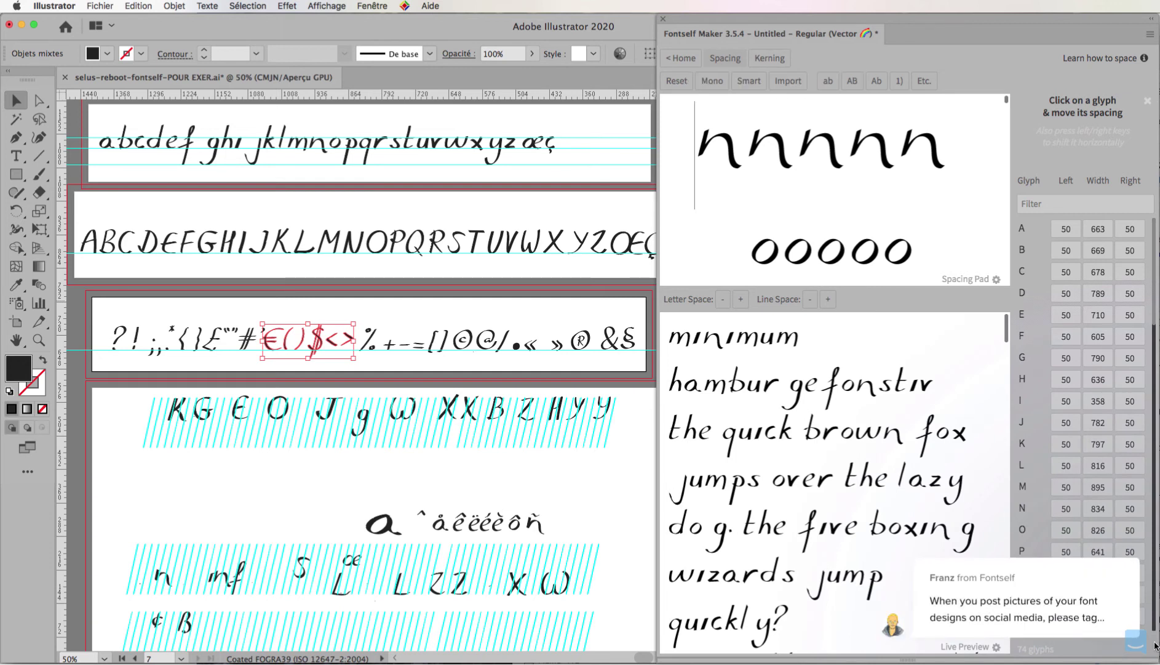
pyautogui.moveTo(1102, 587)
pyautogui.click(1120, 527)
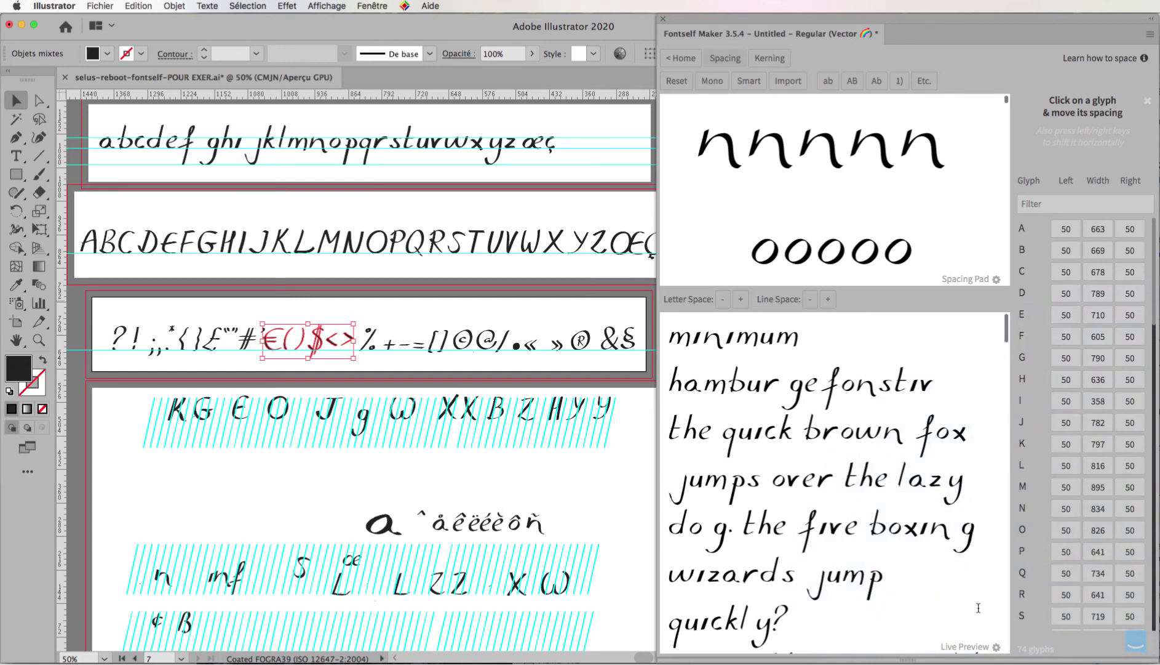
pyautogui.click(768, 57)
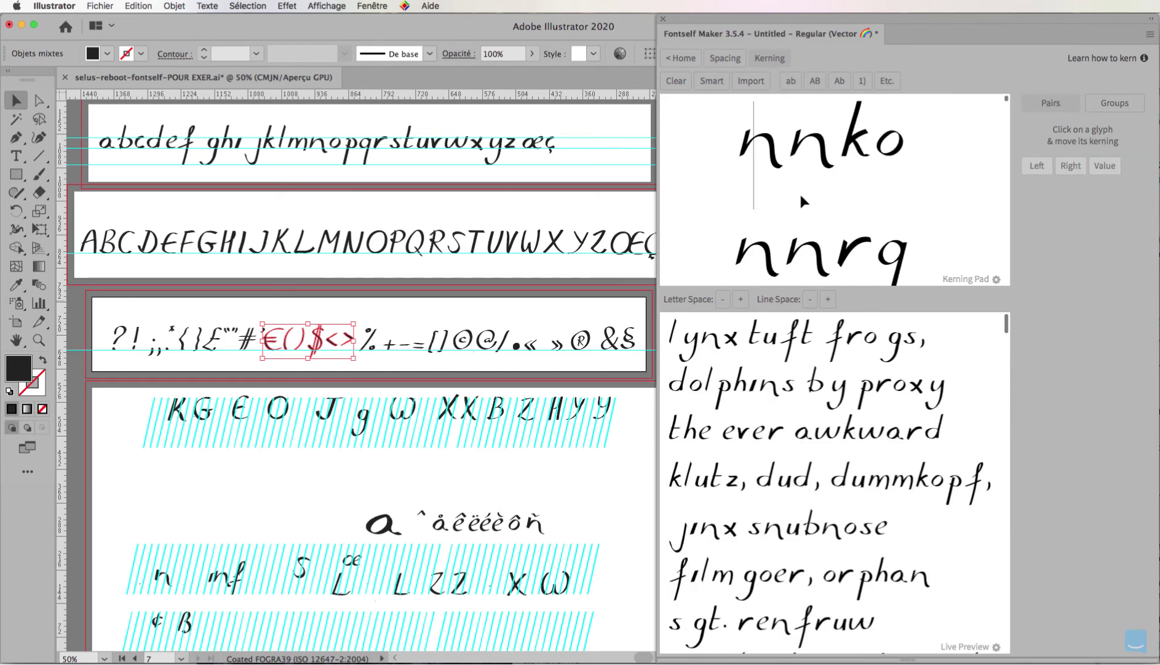
pyautogui.write('VA')
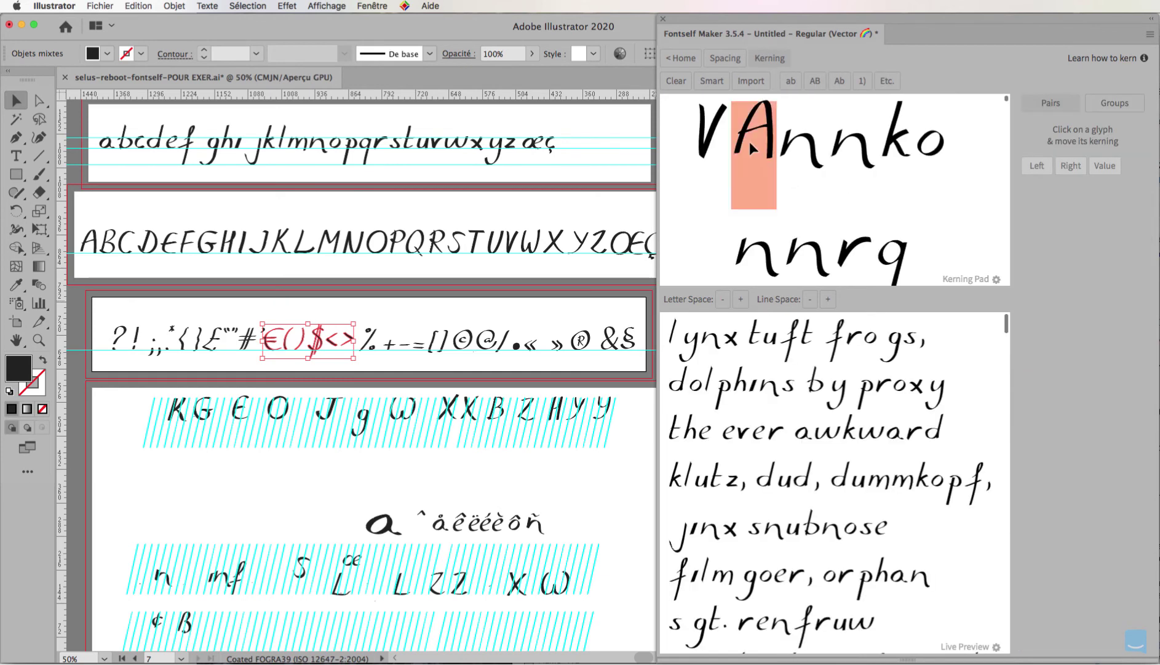
pyautogui.click(732, 140)
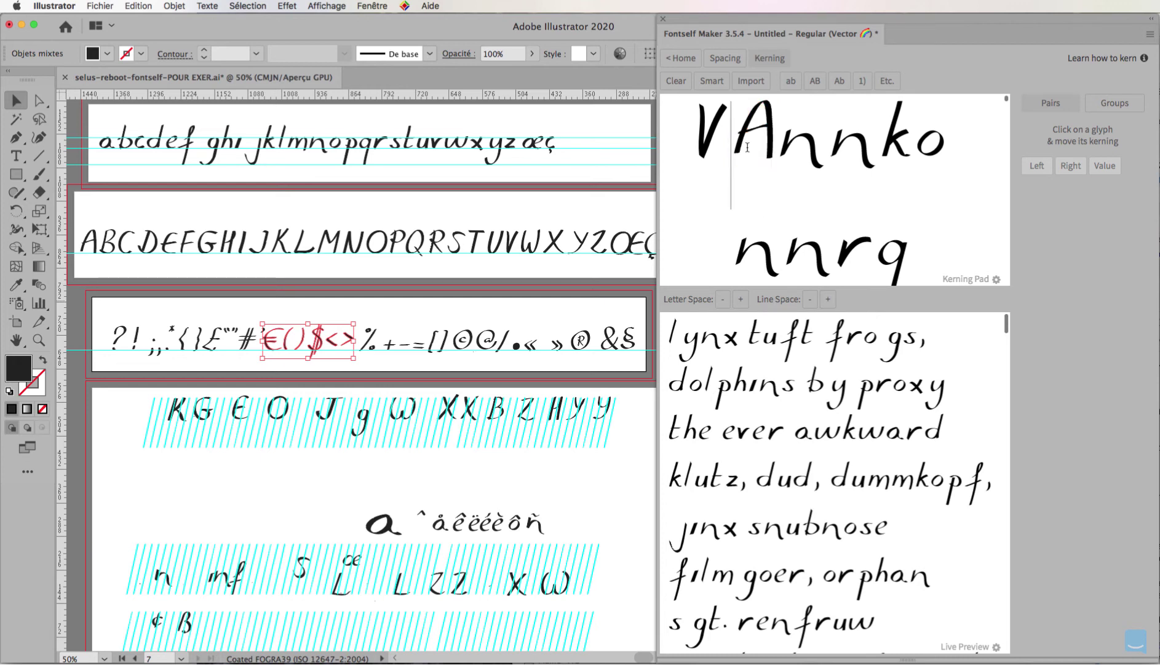
pyautogui.click(724, 172)
pyautogui.moveTo(742, 177); pyautogui.dragTo(734, 157)
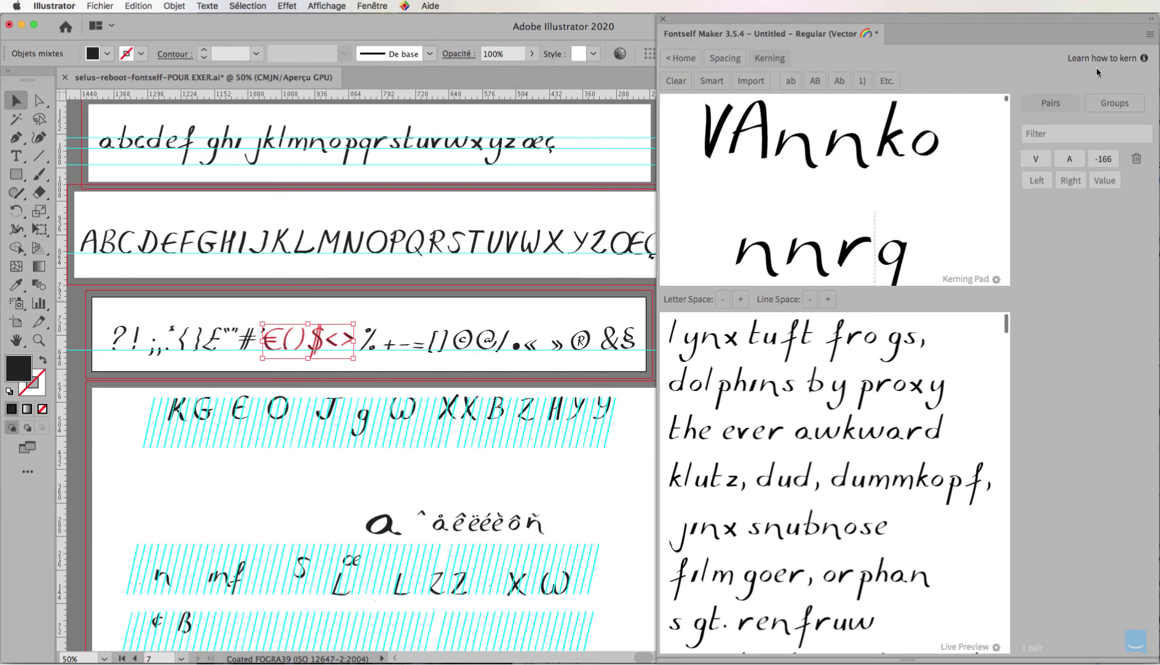
# Kern the k-e pair to -44 and the n-n pair to -121, and return to the glyph overview.
pyautogui.moveTo(1006, 95); pyautogui.dragTo(1005, 103)
pyautogui.scroll(-2, 1006, 104)
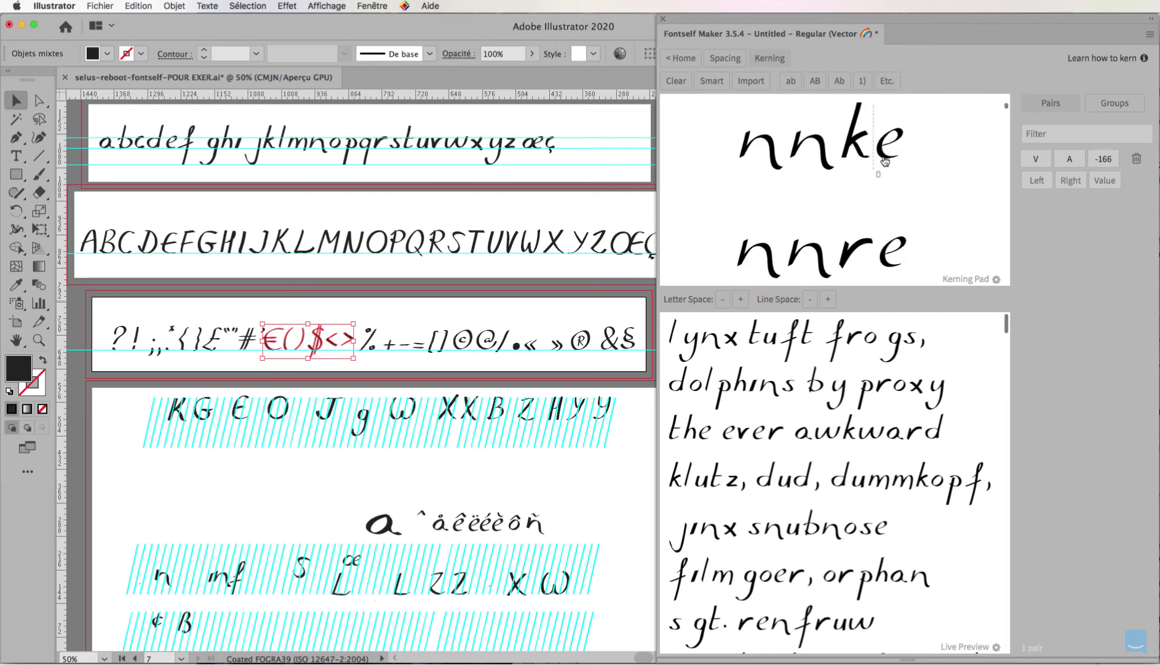
pyautogui.moveTo(878, 174); pyautogui.dragTo(876, 174)
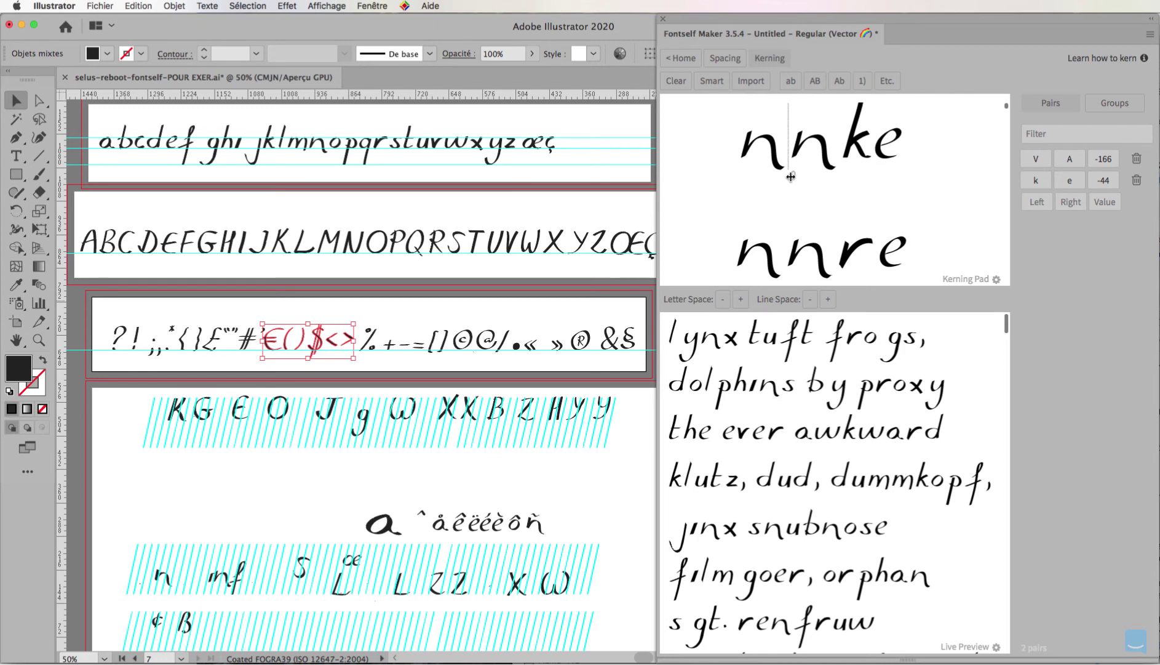
pyautogui.moveTo(789, 175); pyautogui.dragTo(783, 174)
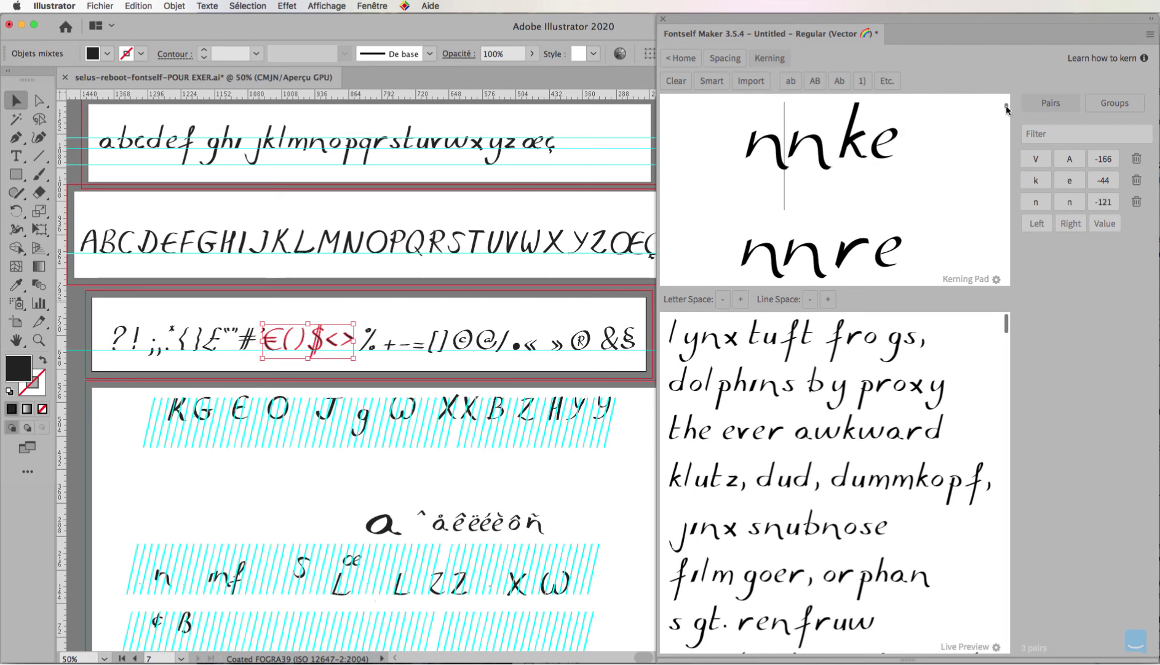
pyautogui.moveTo(1007, 105); pyautogui.dragTo(1005, 63)
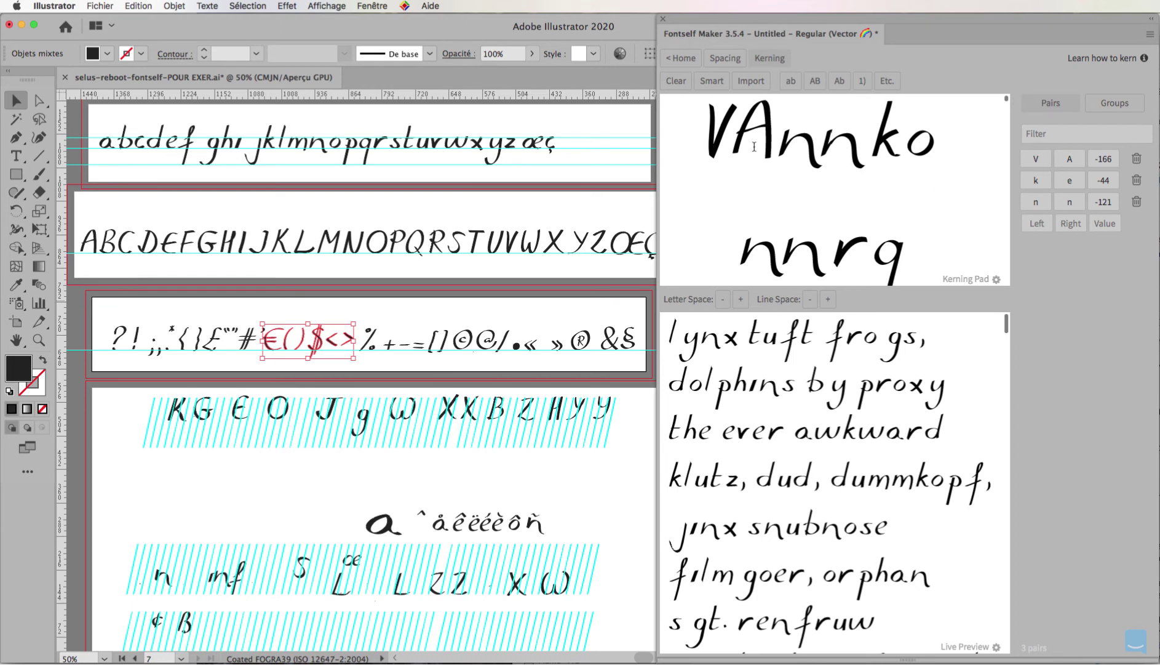
pyautogui.click(679, 59)
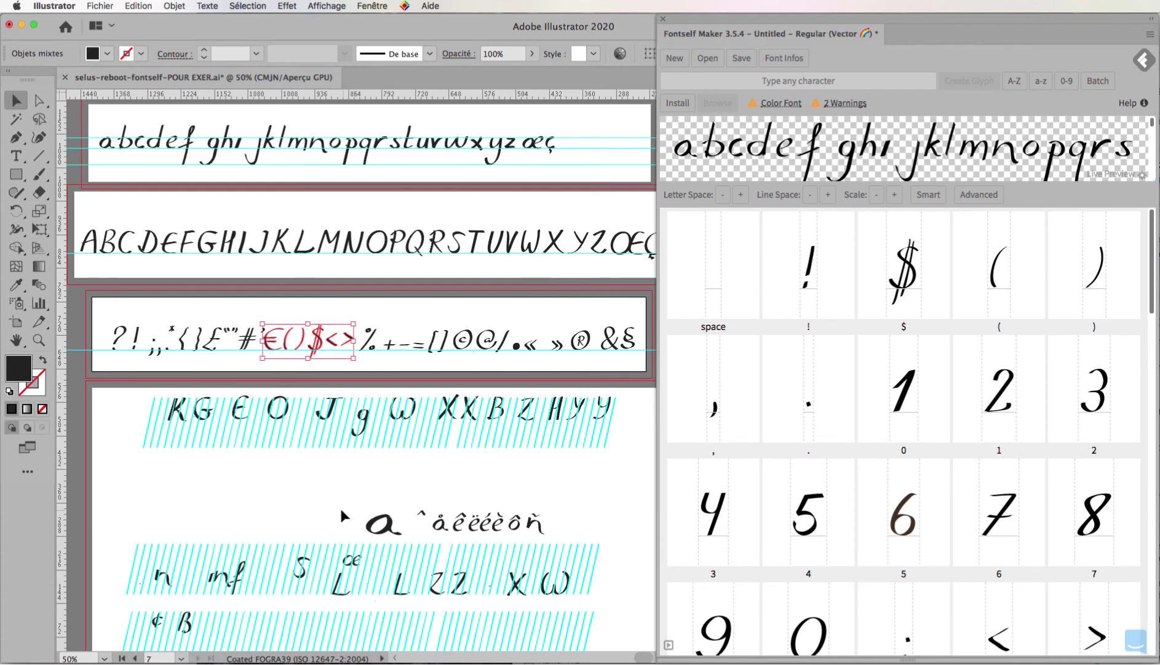
# Batch-import the variant capital J from the alternates artboard as a new glyph.
pyautogui.click(248, 493)
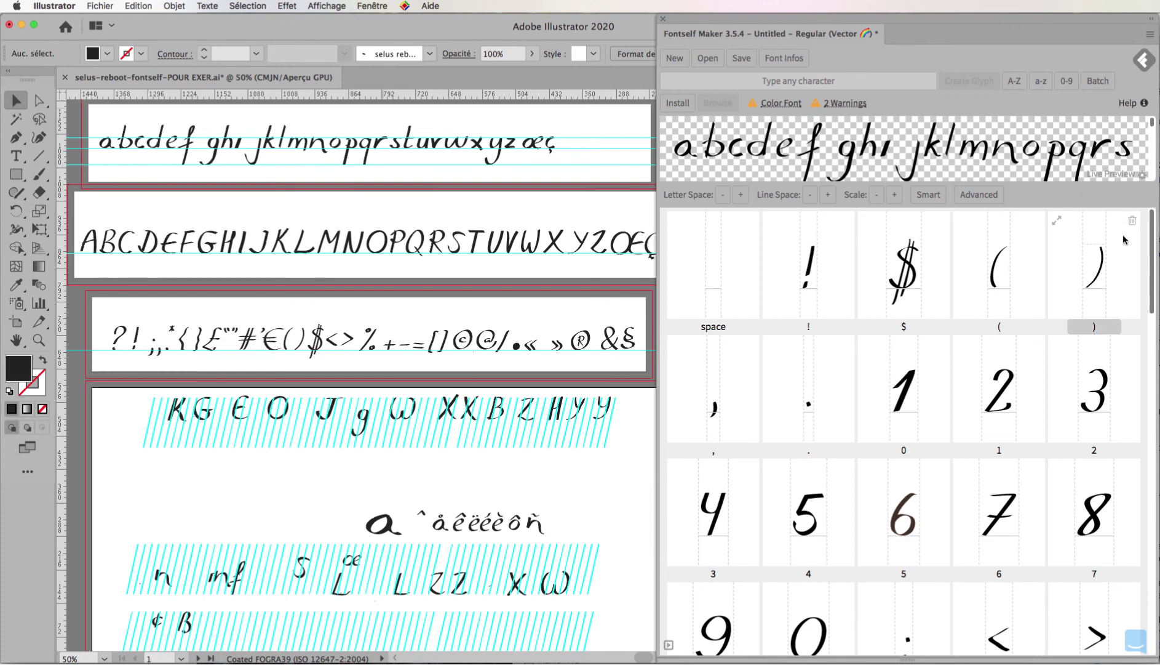
pyautogui.scroll(-6, 1141, 396)
pyautogui.scroll(-2, 1140, 400)
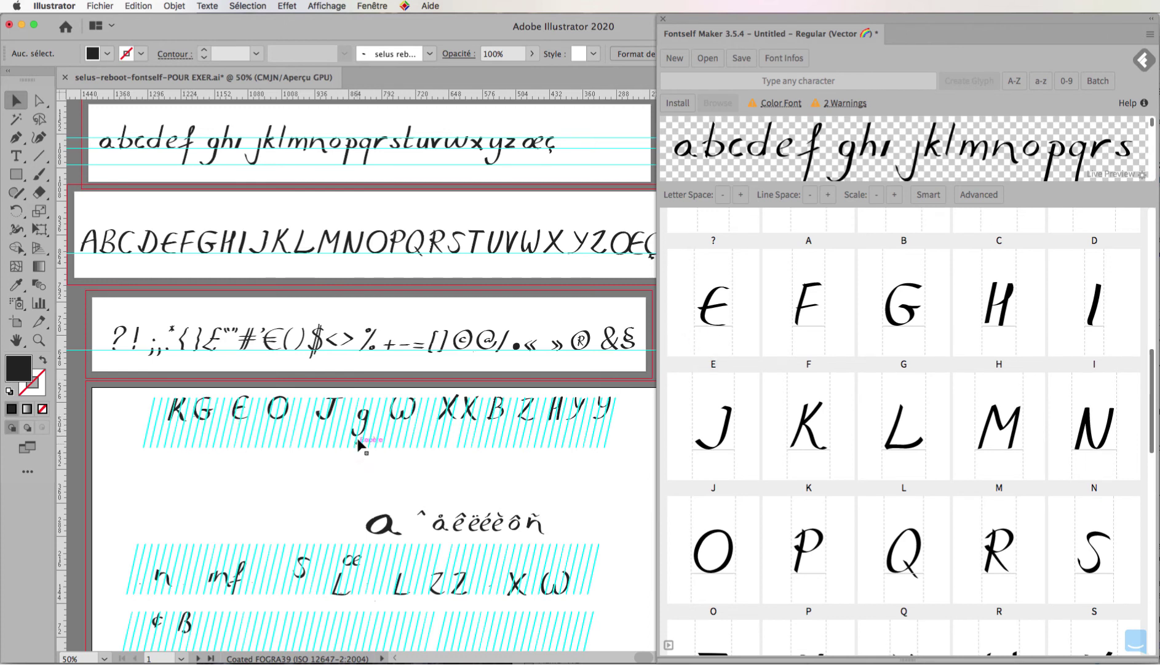
pyautogui.moveTo(359, 442); pyautogui.dragTo(328, 421)
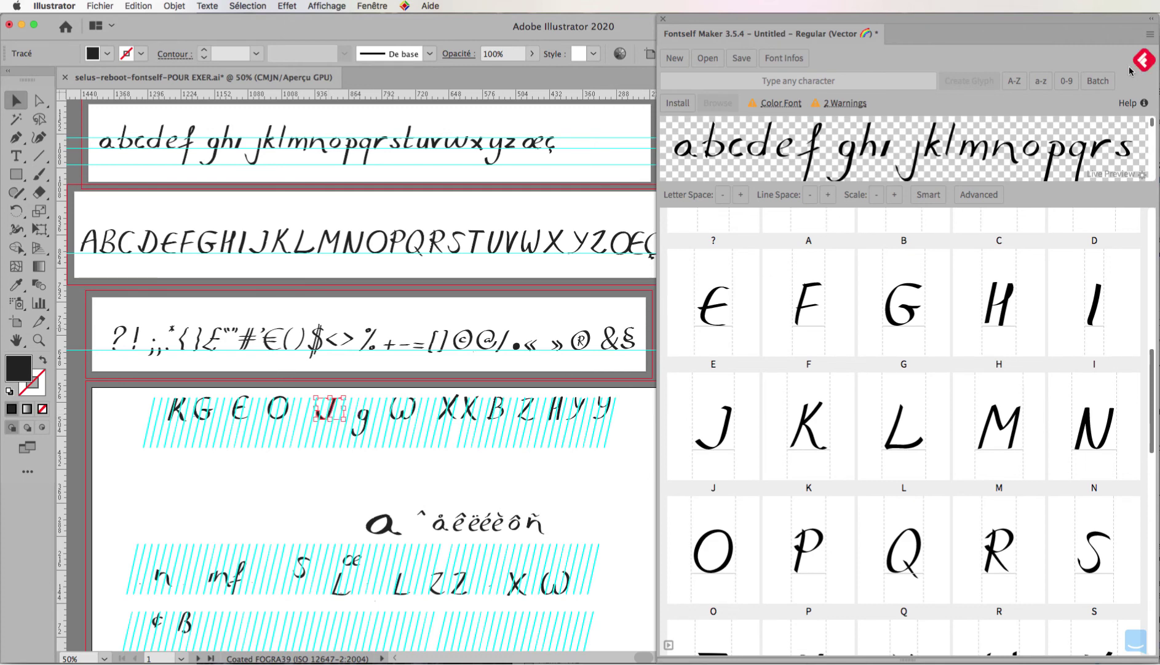
pyautogui.click(1101, 81)
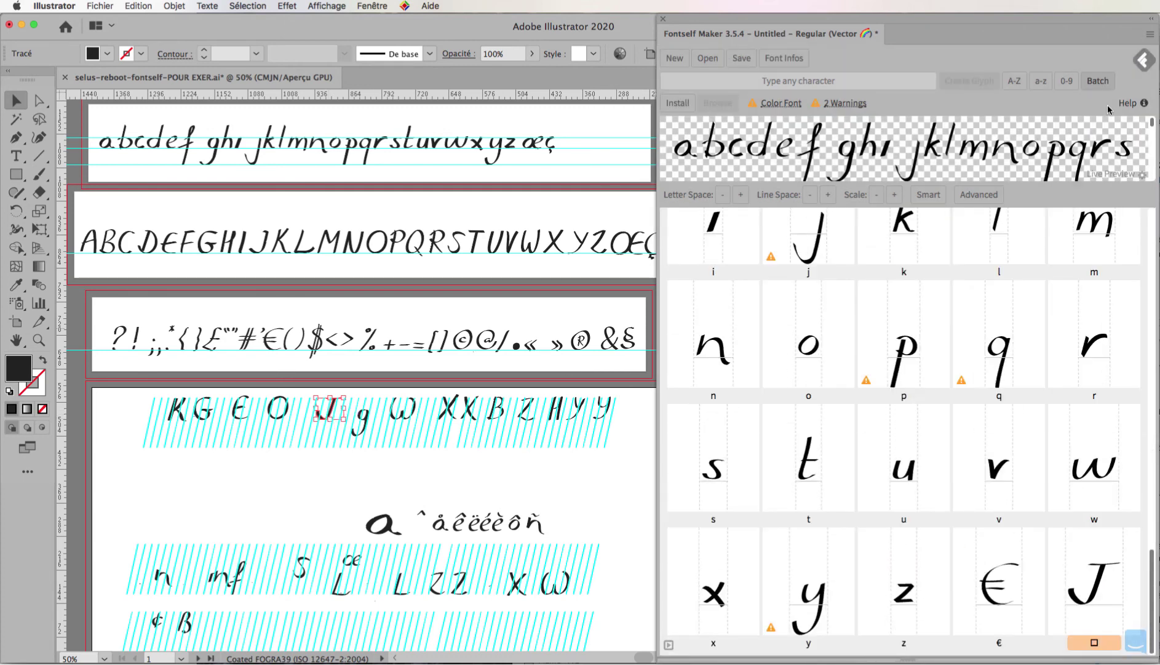
# Assign the character J to the new glyph and add it as an alternate to the existing J.
pyautogui.click(1105, 643)
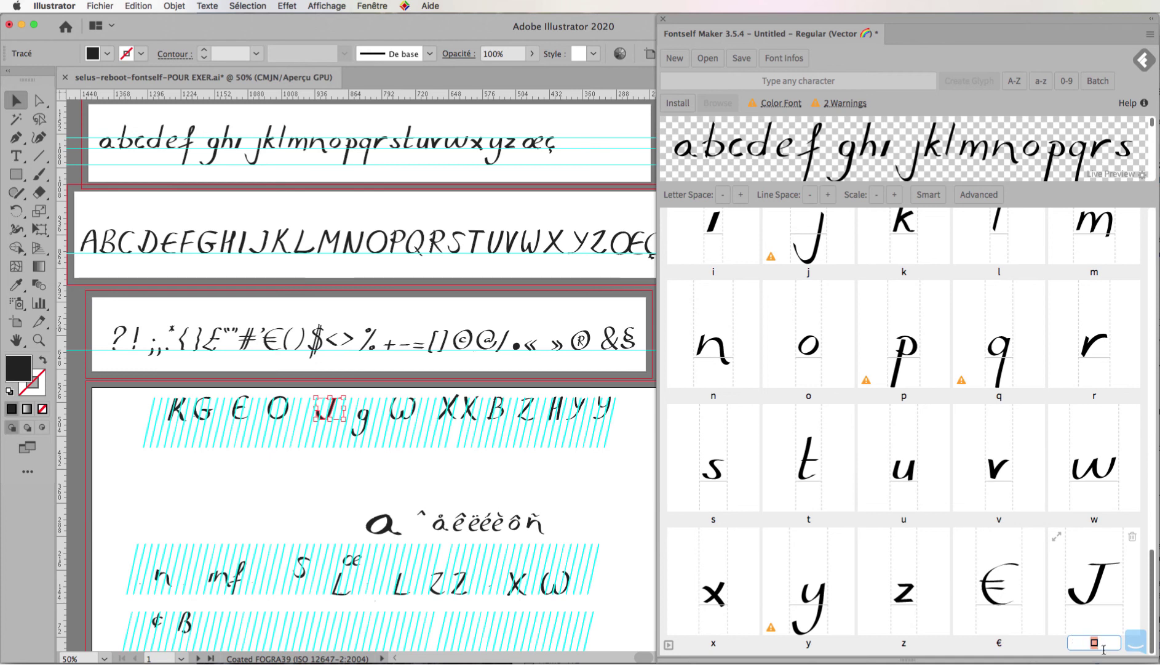
pyautogui.write('J')
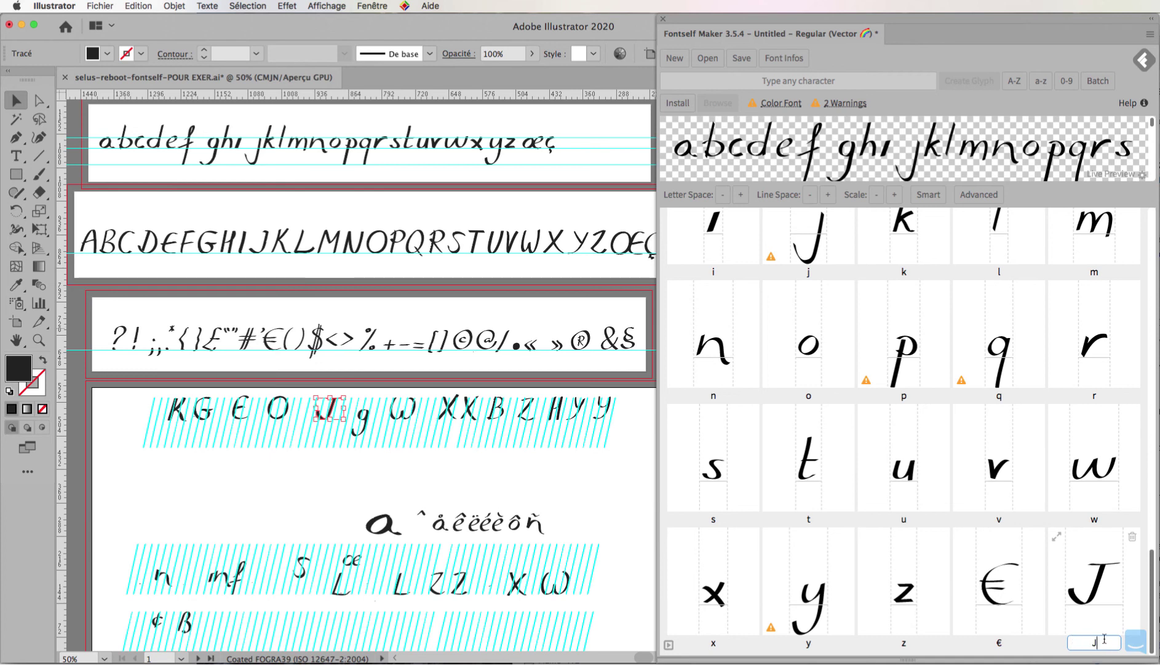
pyautogui.click(1136, 640)
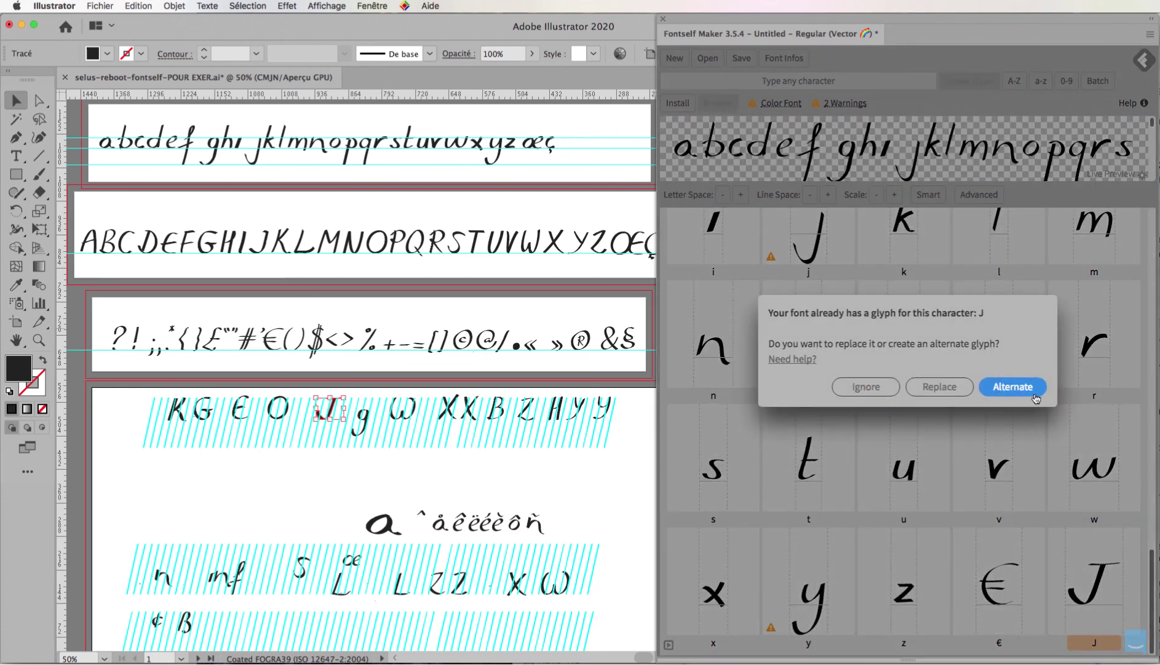
pyautogui.click(1031, 393)
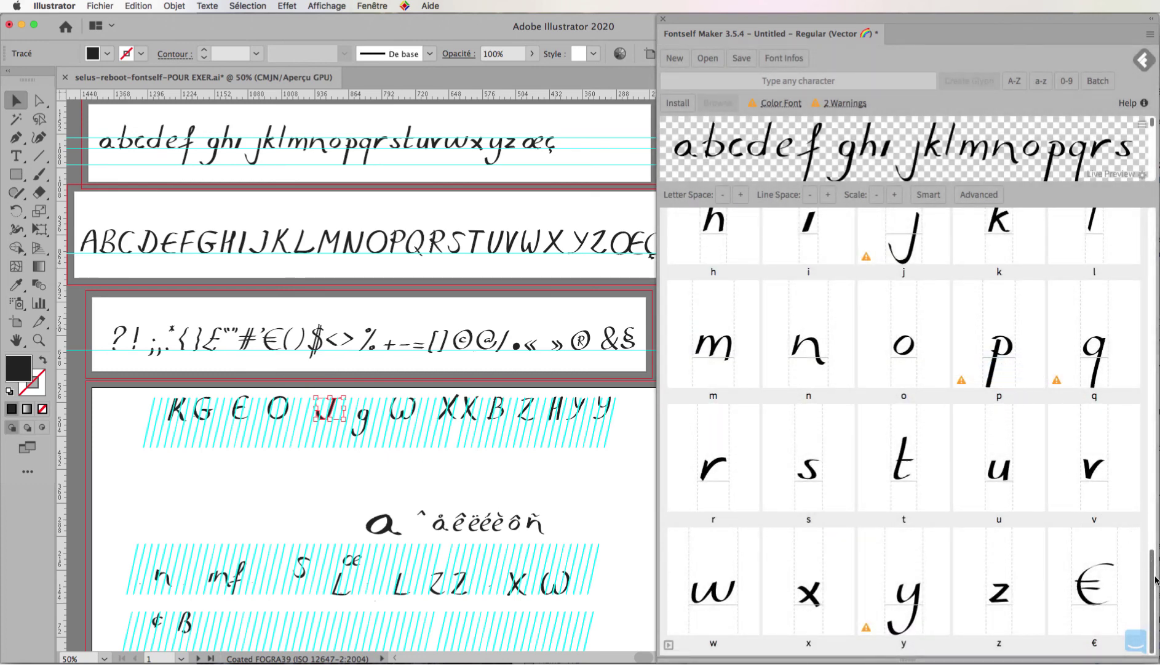
pyautogui.scroll(10, 1156, 578)
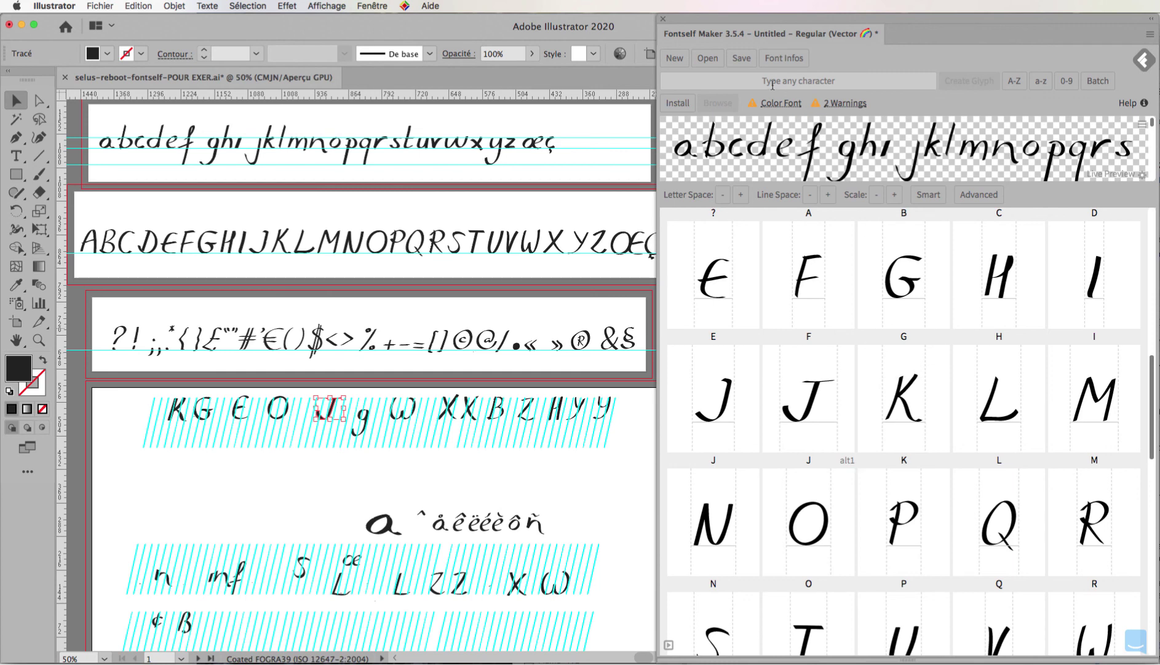
# Save the font with the name Selus-Reboot as Selus-Reboot.otf in the Bureau folder.
pyautogui.click(751, 59)
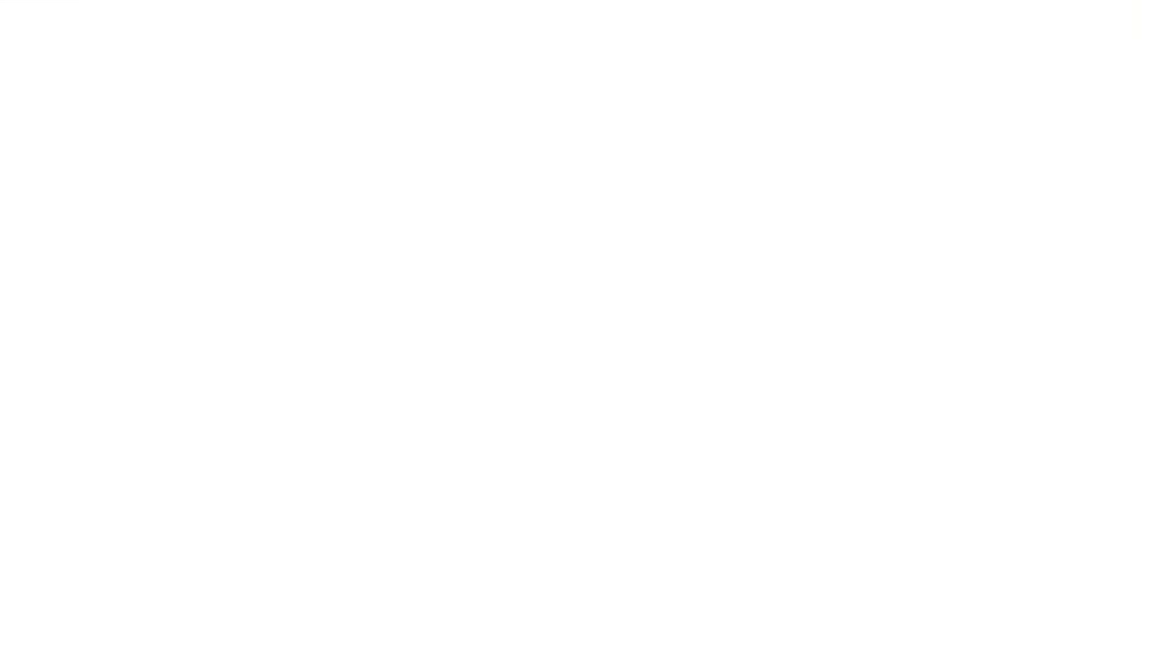
pyautogui.write('S')
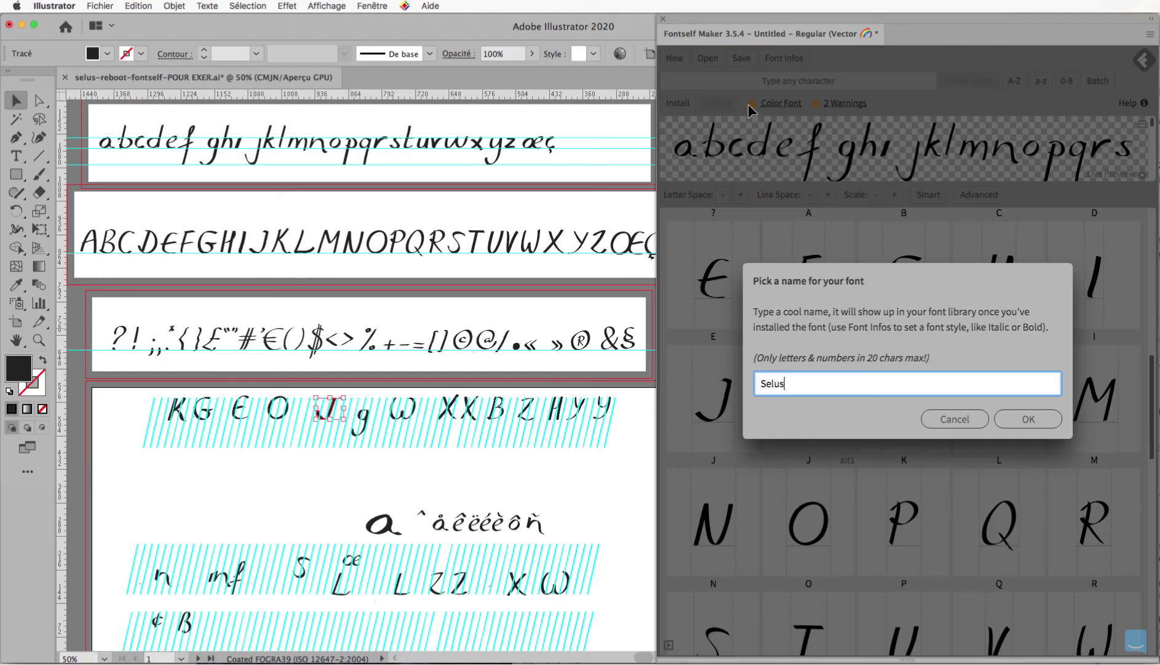
pyautogui.write('elus')
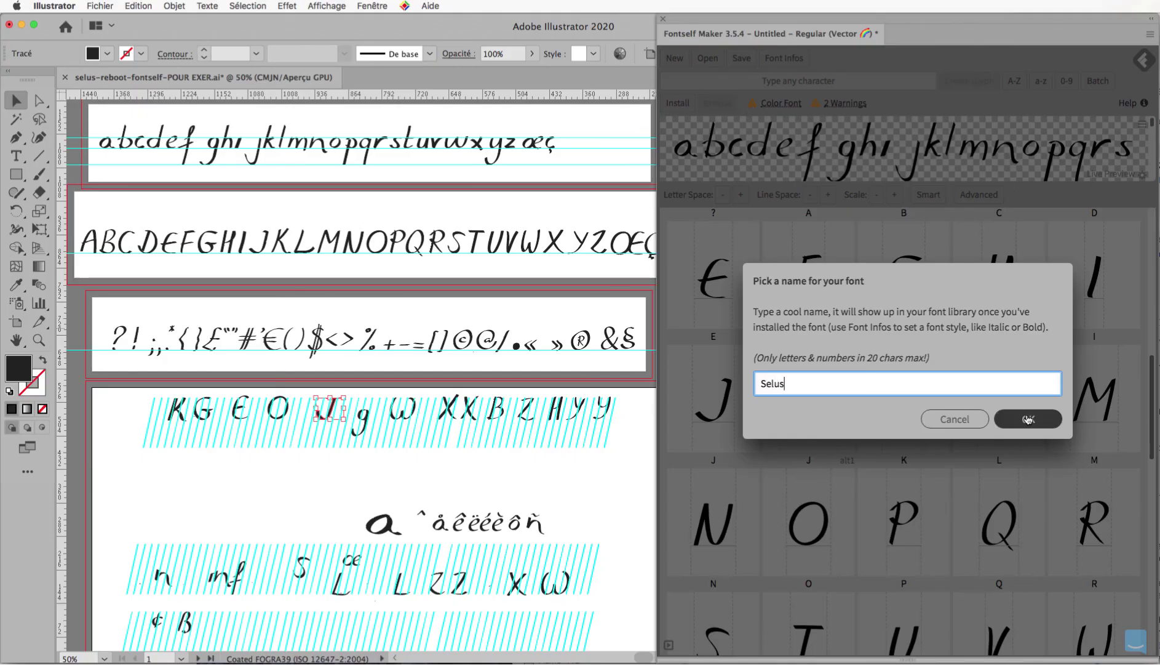
pyautogui.write('-B')
pyautogui.press('BackSpace')
pyautogui.write('Re')
pyautogui.write('boor')
pyautogui.click(1029, 419)
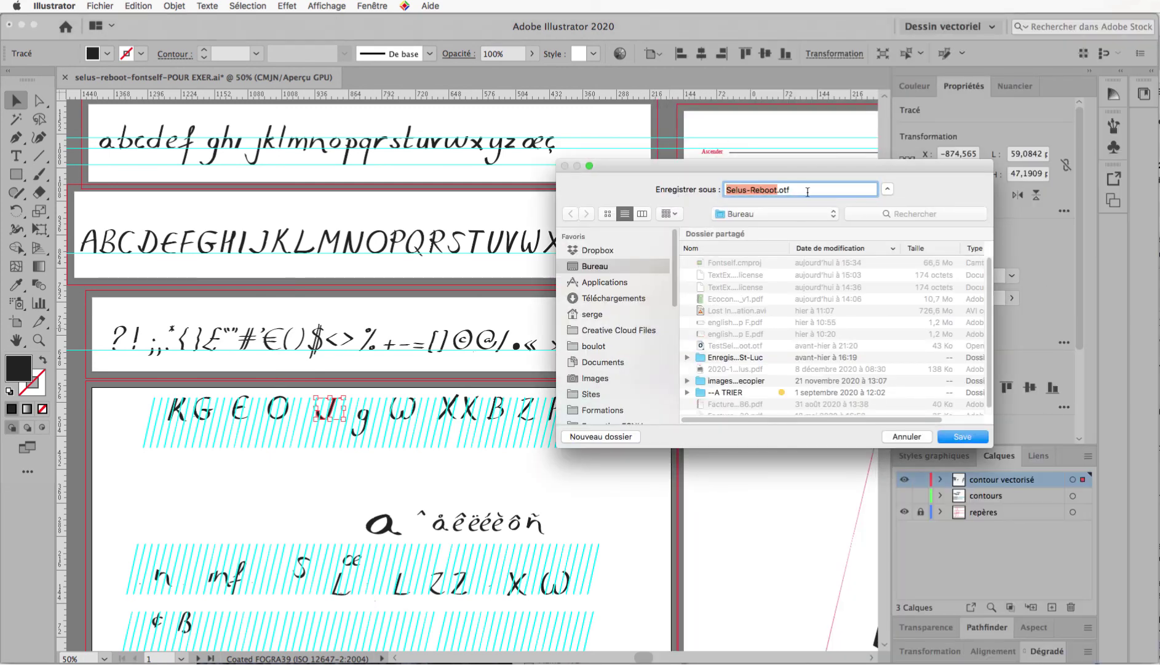
pyautogui.click(963, 436)
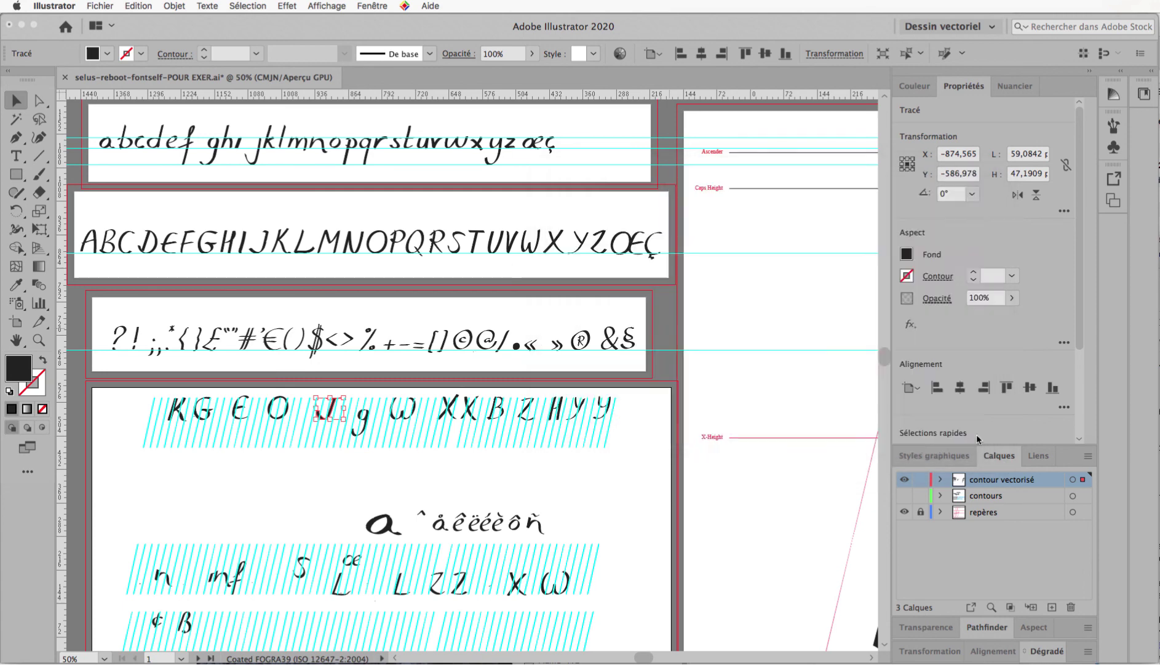